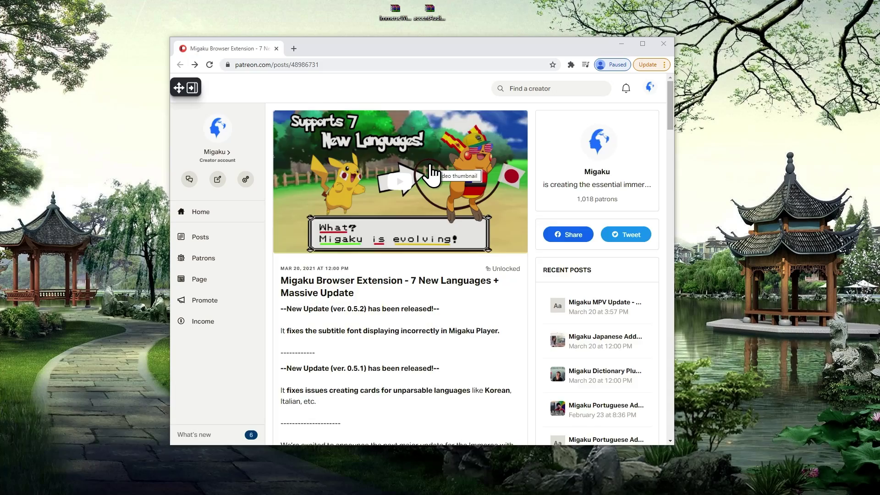
Step: Open the Patreon post that links to the extension download page
scroll(431, 166, "down", 5)
scroll(431, 166, "down", 7)
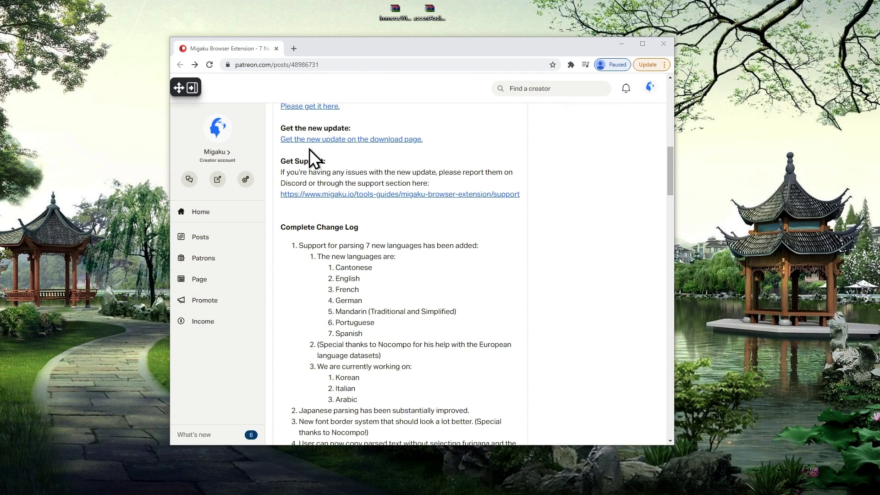
left_click(374, 139)
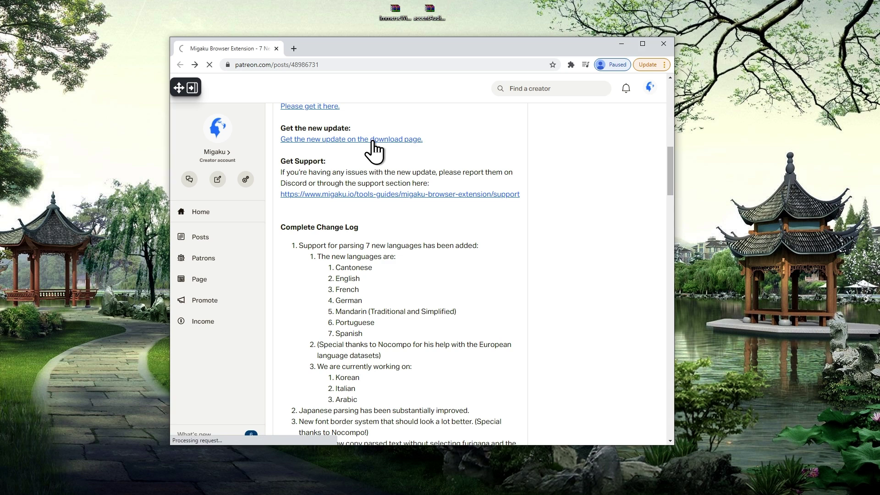
scroll(393, 167, "down", 5)
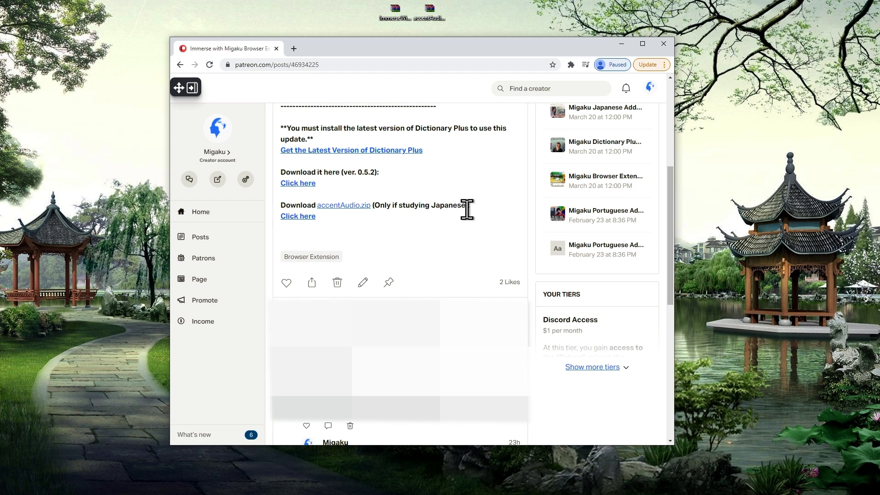
Step: Download the ImmerseWithMigaku v0.5.2 zip from Google Drive and close the extra Drive tabs
left_click(303, 184)
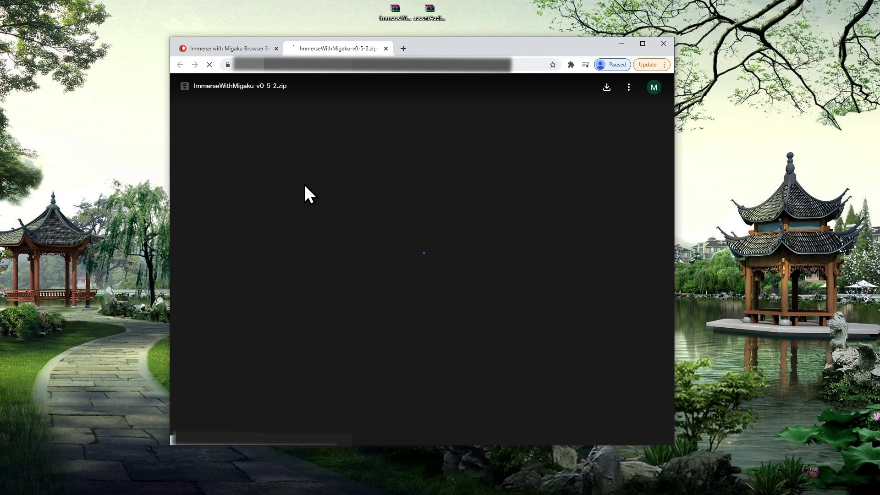
left_click(607, 88)
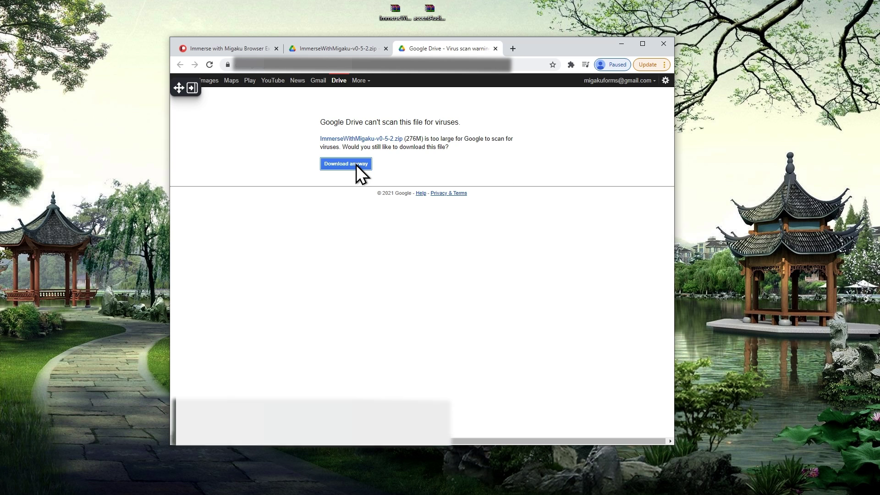
left_click(495, 49)
left_click(385, 49)
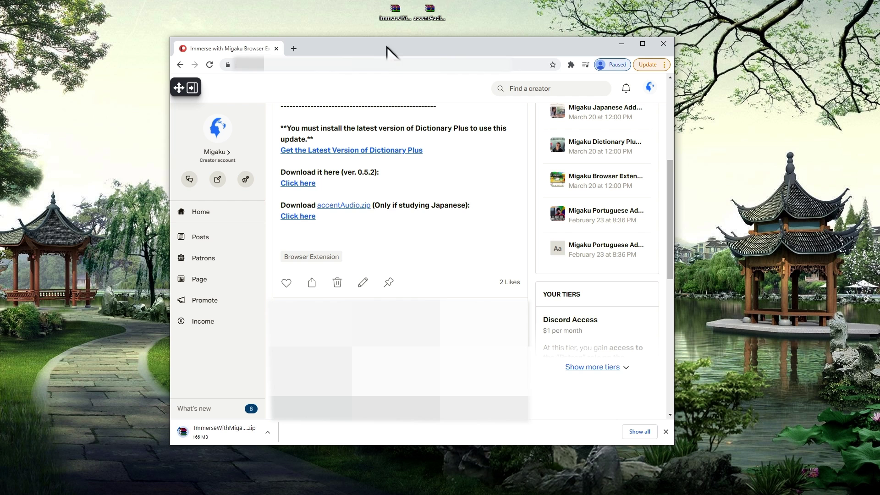
Step: Extract the ImmerseWithMigaku folder from the downloaded zip into the desktop Migaku folder
key("super+d")
double_click(328, 45)
left_click(391, 12)
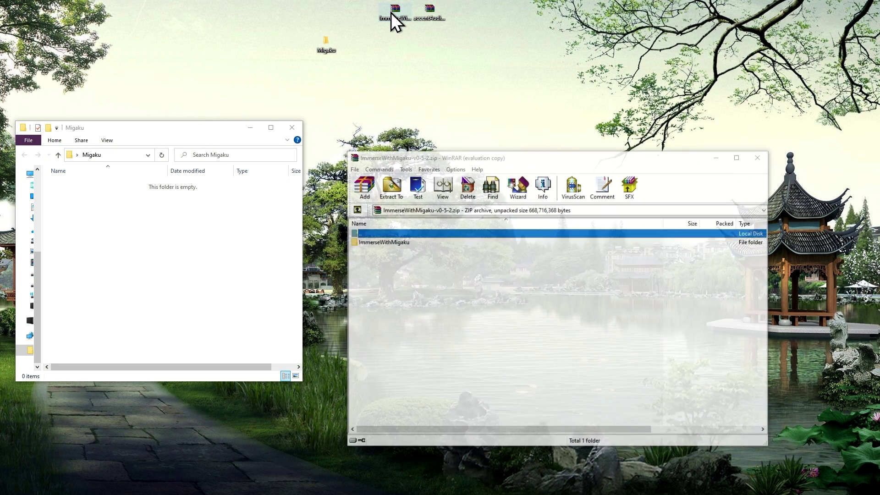
left_click(383, 244)
left_click_drag(384, 246, 128, 222)
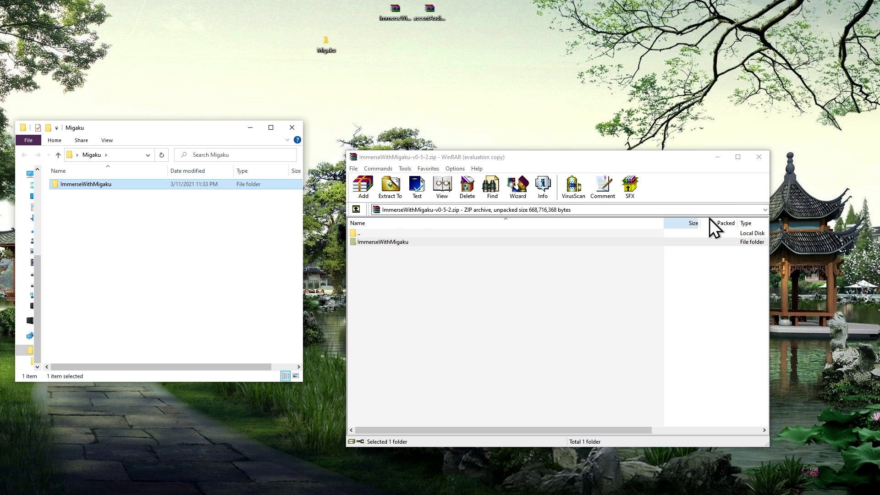
left_click(755, 162)
double_click(432, 19)
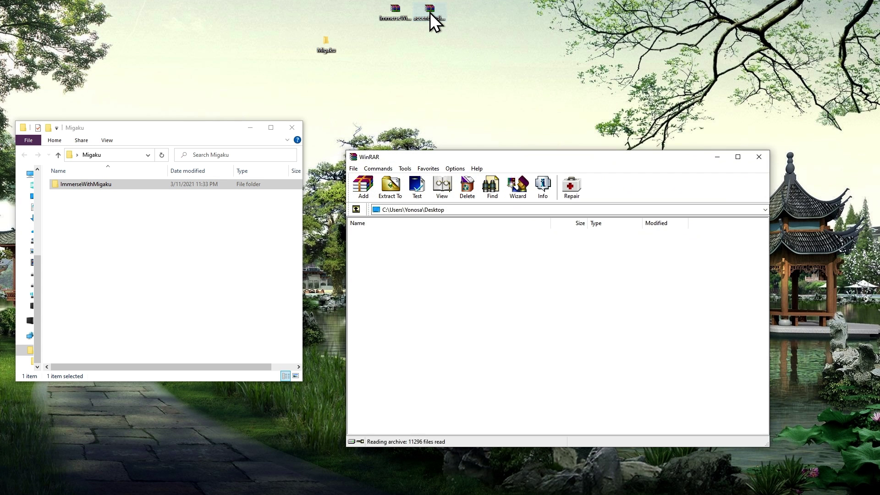
Step: Extract accentAudio into ImmerseWithMigaku, verify it, and close the folder and archive windows
left_click_drag(381, 246, 87, 185)
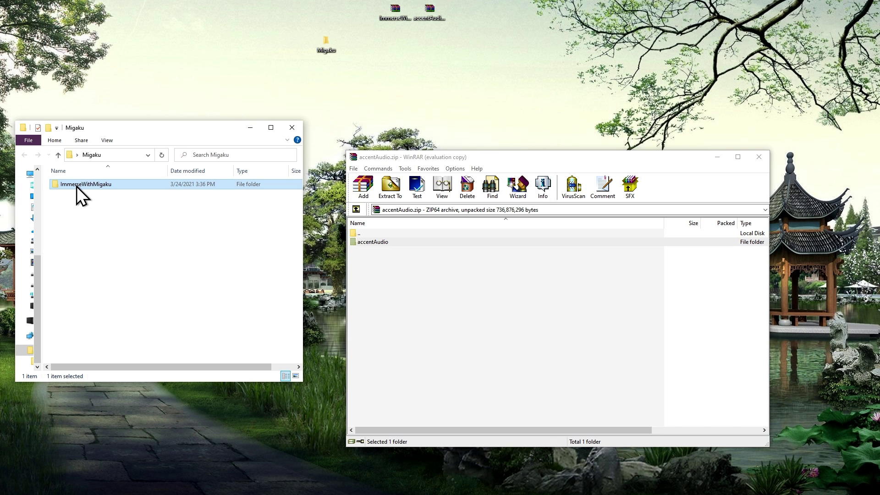
double_click(76, 186)
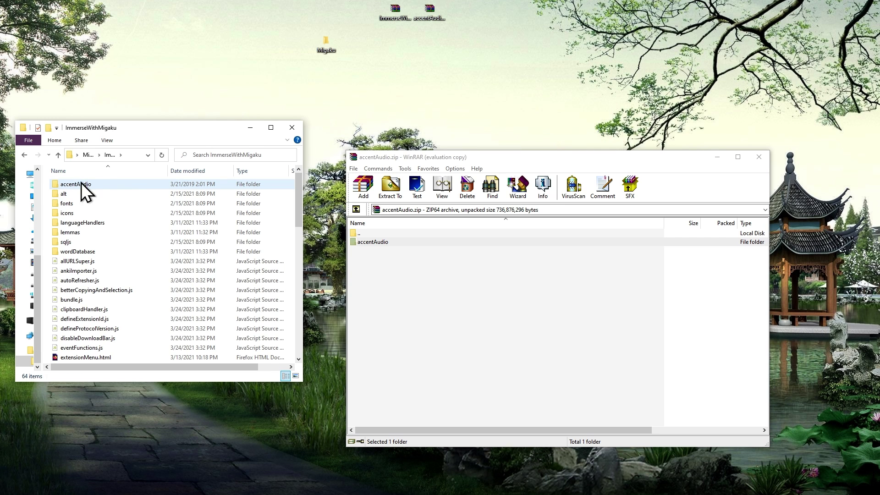
left_click(89, 157)
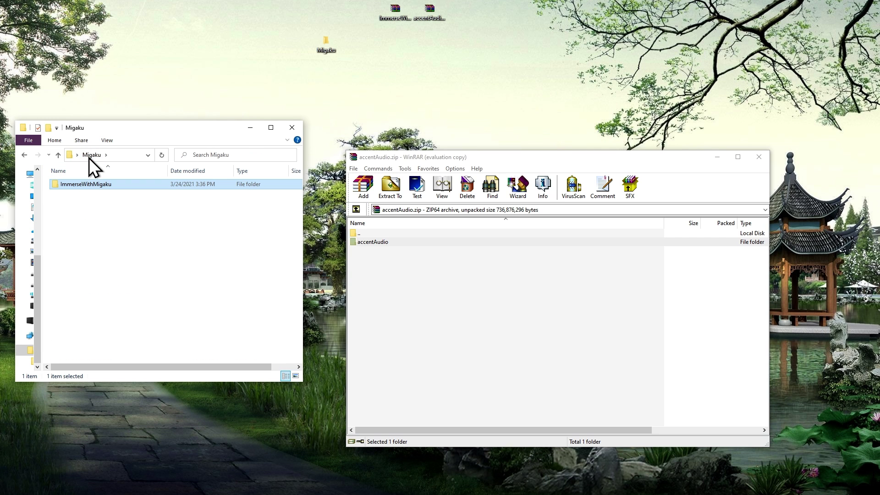
left_click(292, 129)
left_click(758, 157)
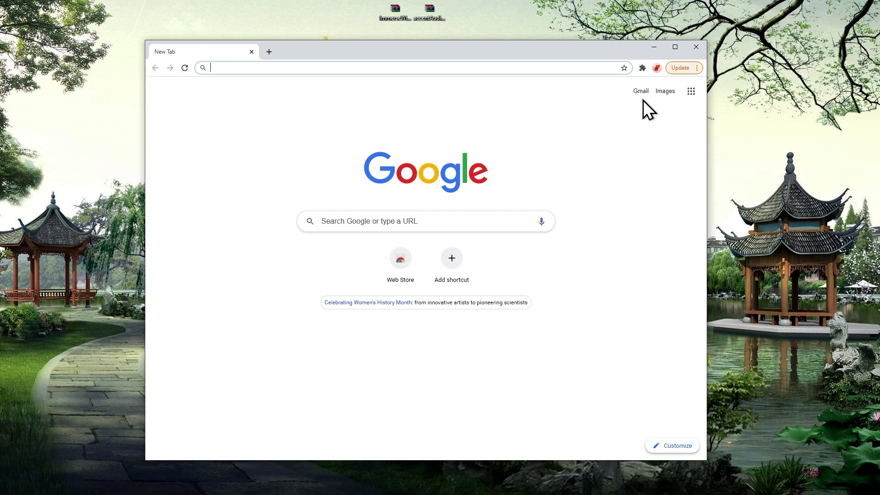
Step: Reach Chrome's Extensions page through Settings and turn on Developer mode
left_click(642, 70)
left_click(557, 153)
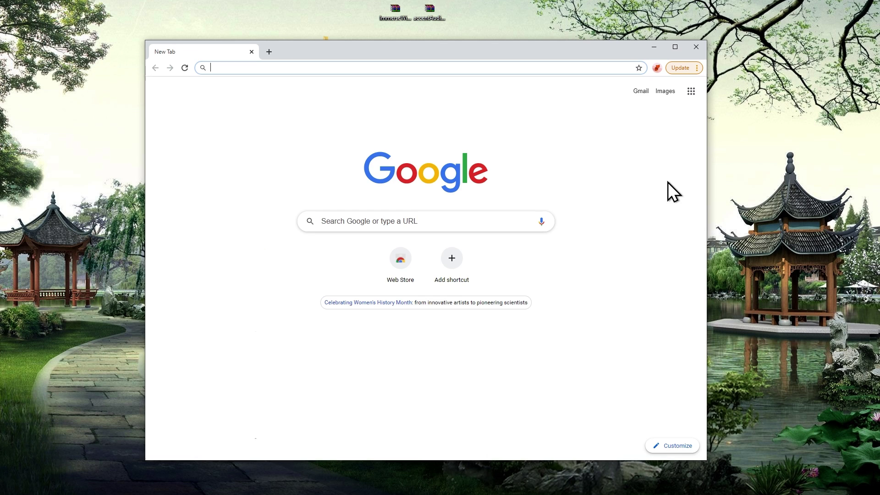
left_click(681, 71)
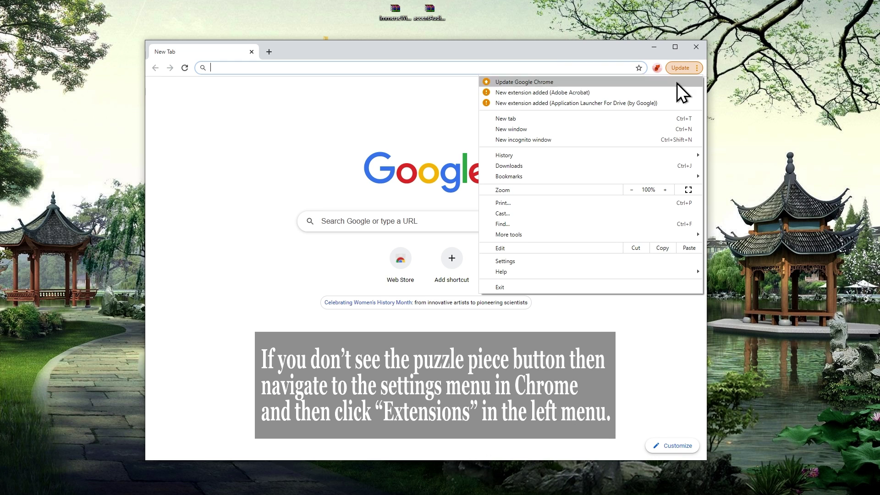
left_click(508, 263)
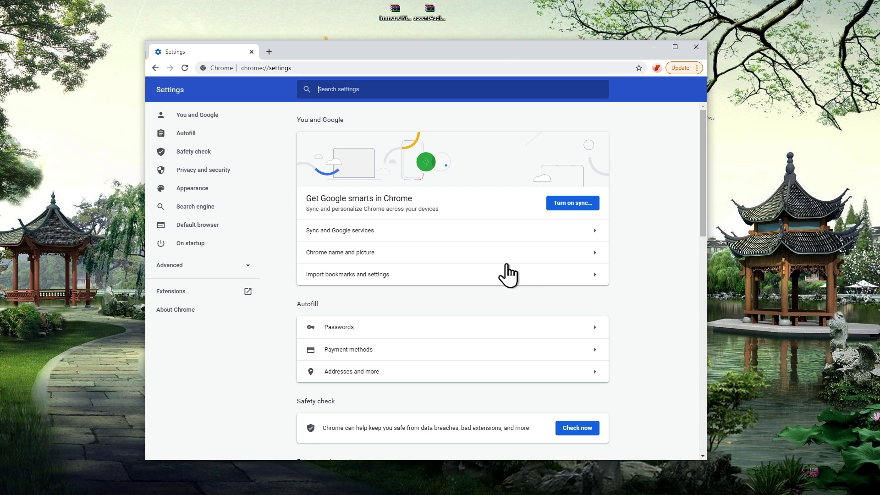
left_click(183, 290)
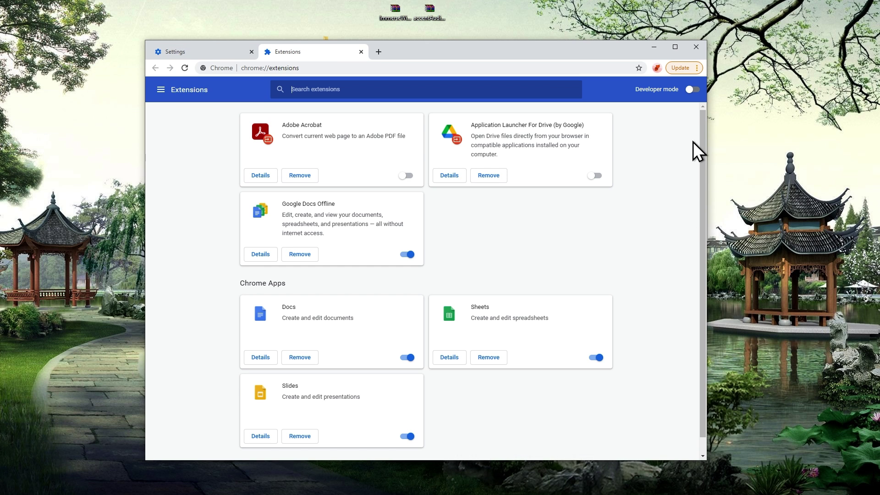
left_click(693, 89)
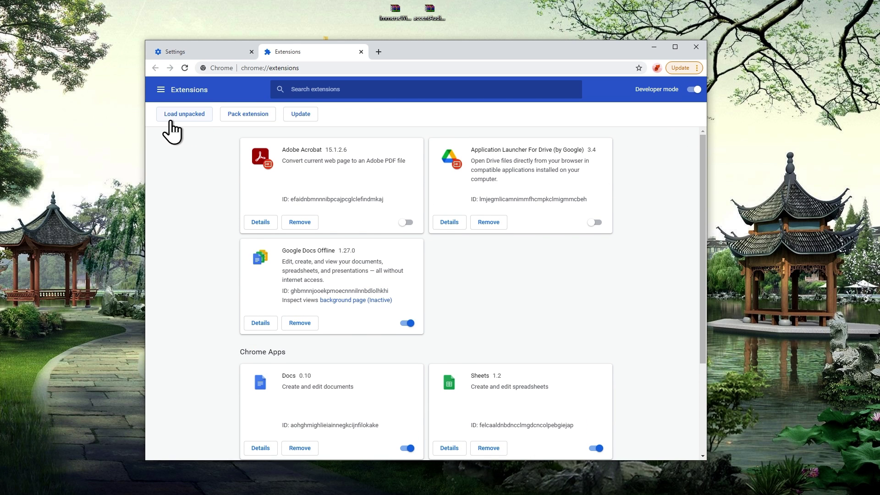
Step: Start Load unpacked and paste the Migaku folder's path into the folder picker
left_click(205, 130)
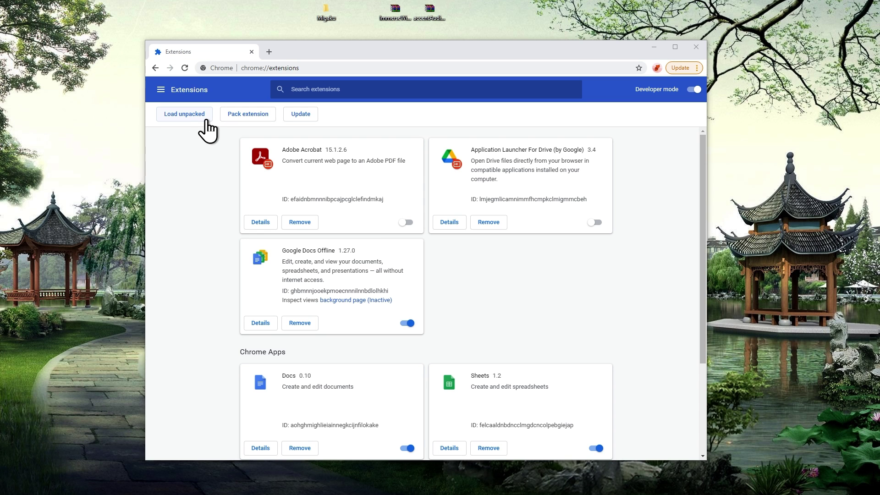
left_click(206, 119)
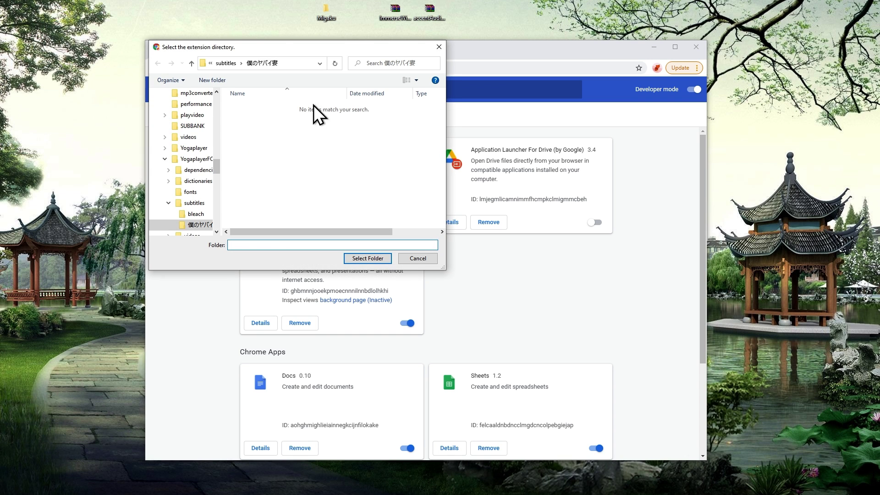
double_click(326, 10)
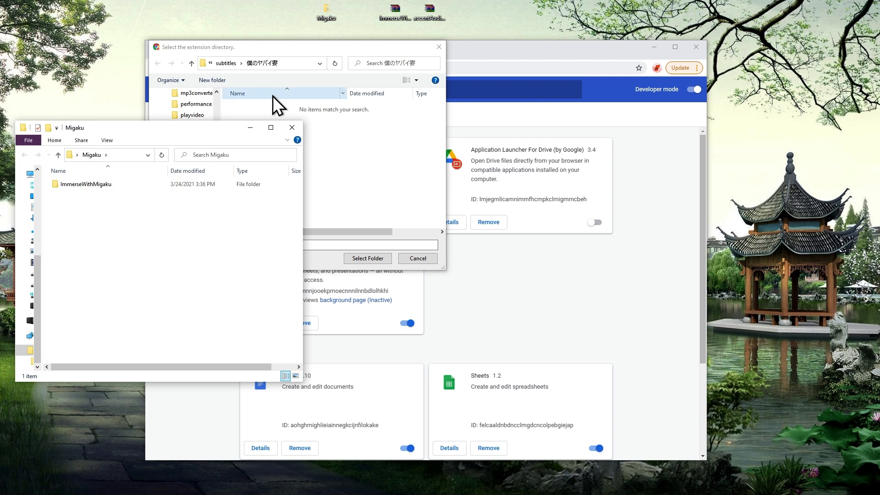
left_click(123, 155)
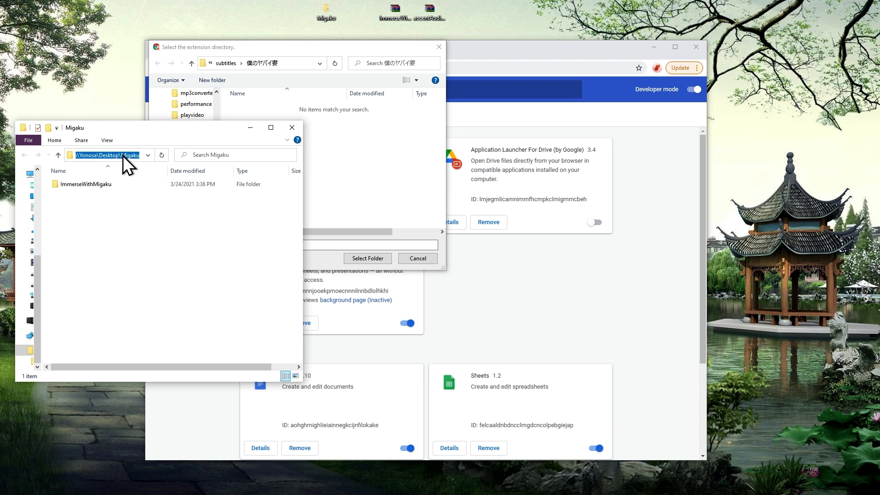
left_click(290, 63)
key("ctrl+v")
key("Return")
Step: Select ImmerseWithMigaku as the extension folder and close the Migaku folder window
left_click(263, 108)
left_click(362, 261)
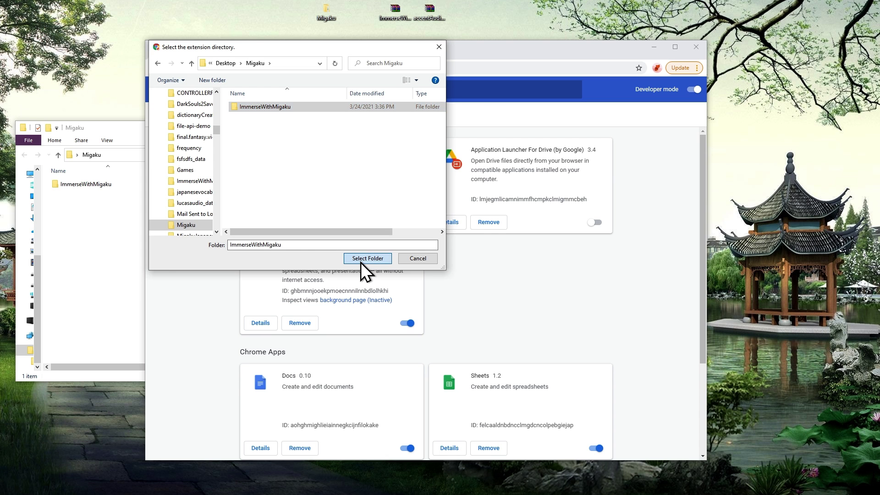
left_click(122, 138)
left_click(291, 126)
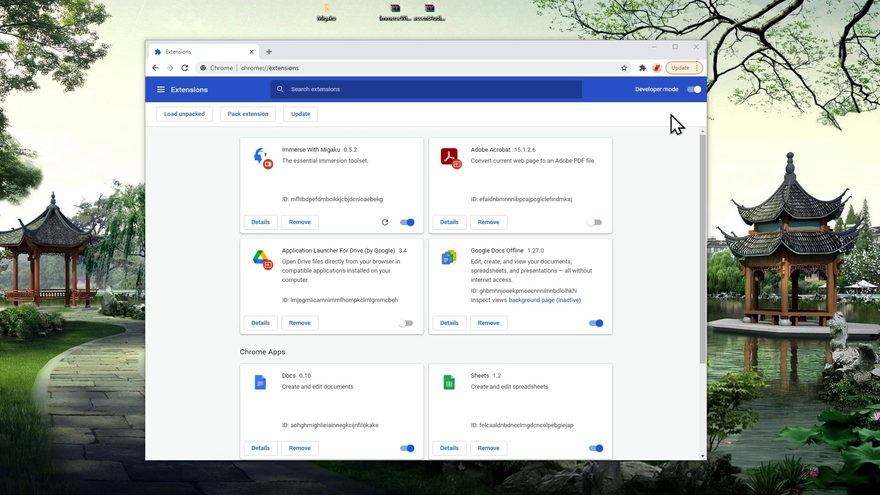
Step: Pin Immerse With Migaku to the toolbar and open SETTINGS from its popup
left_click(643, 70)
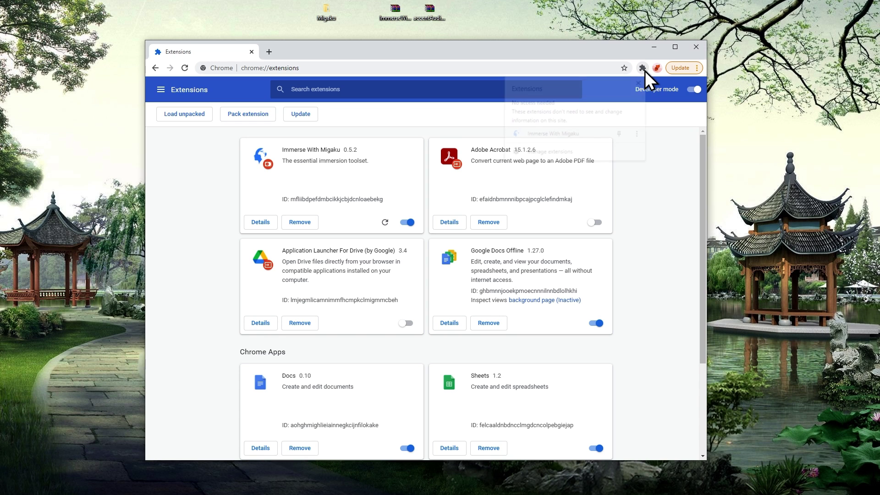
left_click(621, 135)
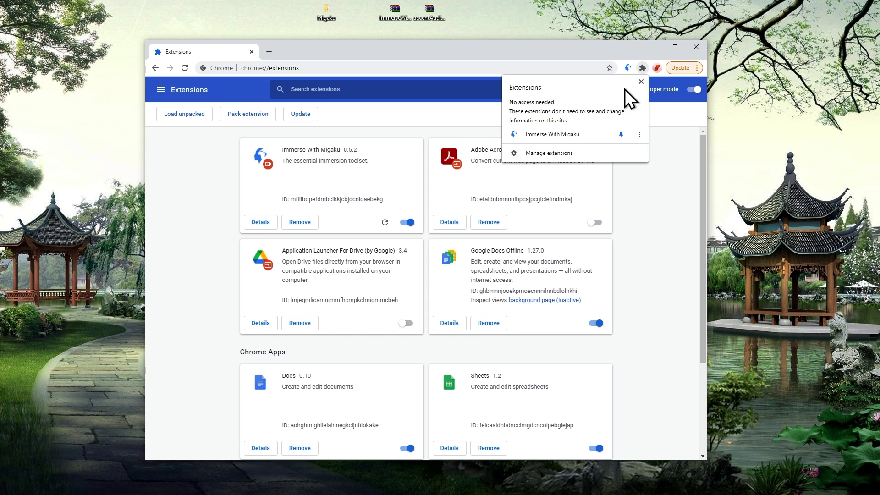
left_click(628, 68)
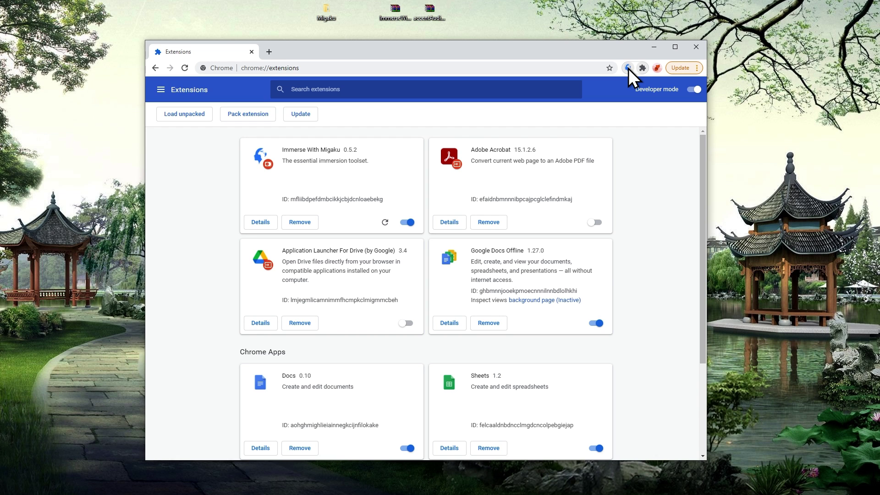
left_click(629, 68)
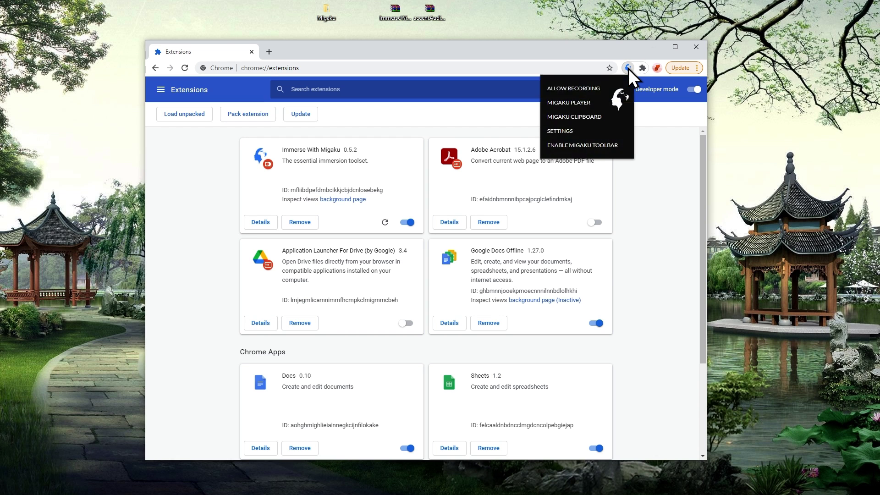
left_click(570, 134)
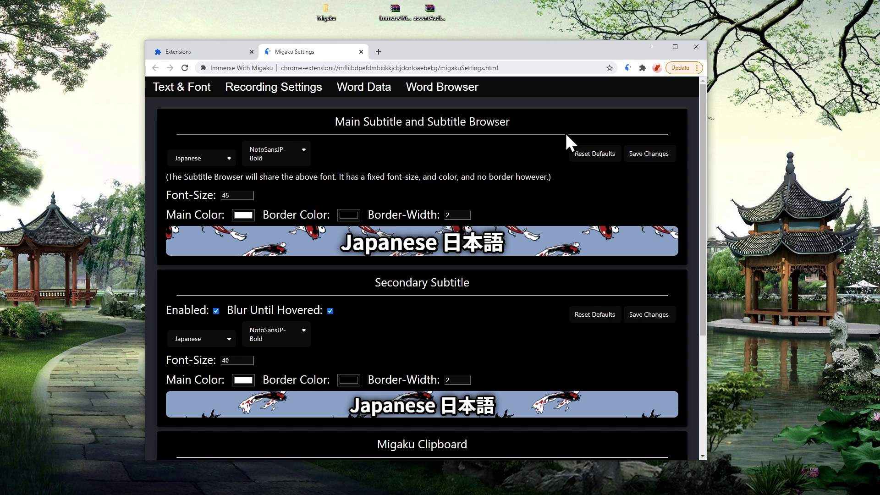
Step: Set the Word Data language to Japanese
left_click(364, 90)
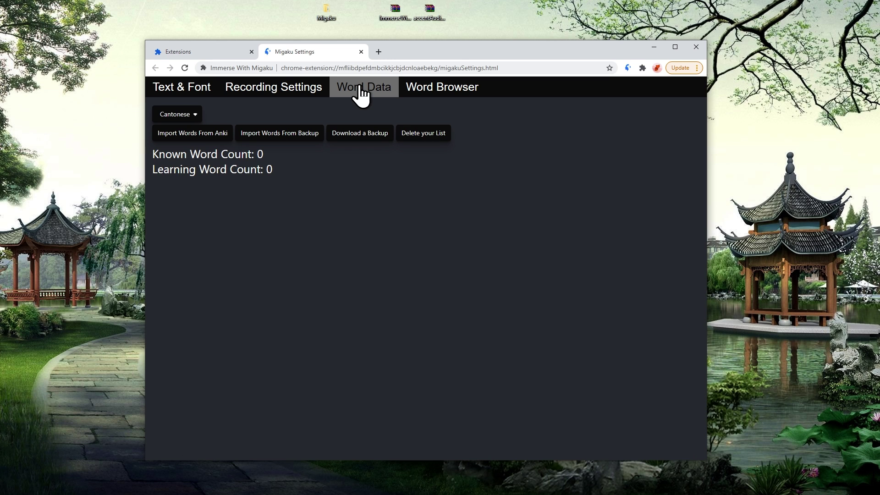
left_click(191, 118)
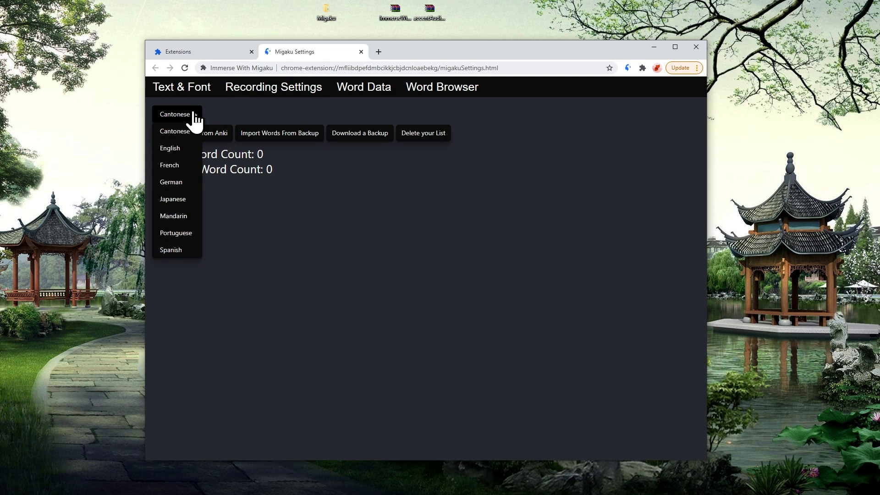
left_click(181, 200)
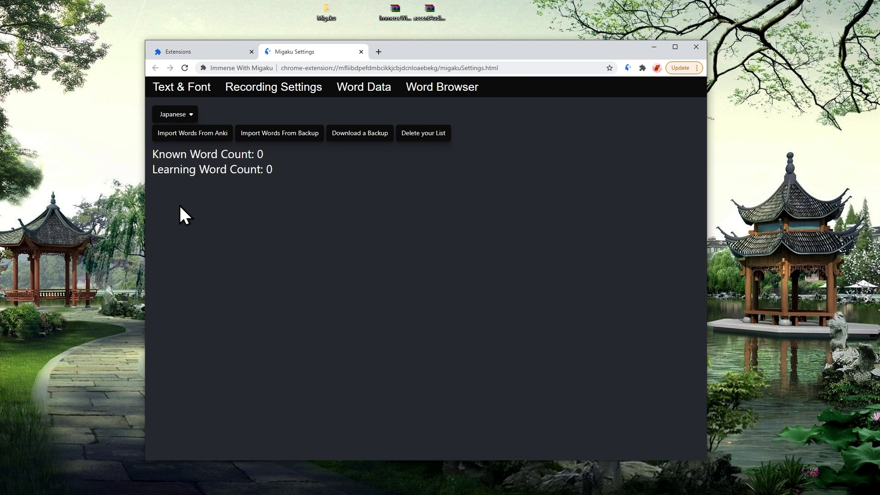
Step: Move and narrow Chrome on the left and place Anki's deck list beside it
left_click_drag(510, 54, 362, 53)
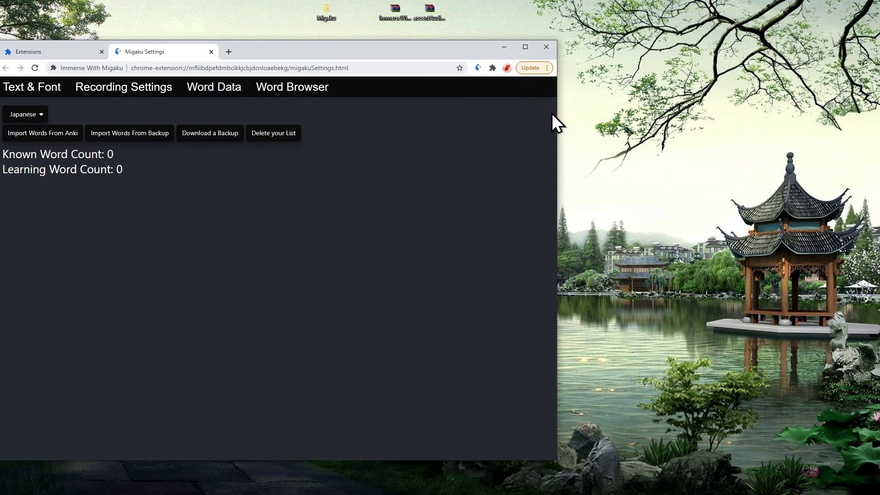
left_click_drag(559, 116, 393, 118)
key("alt+Tab")
left_click_drag(737, 92, 565, 73)
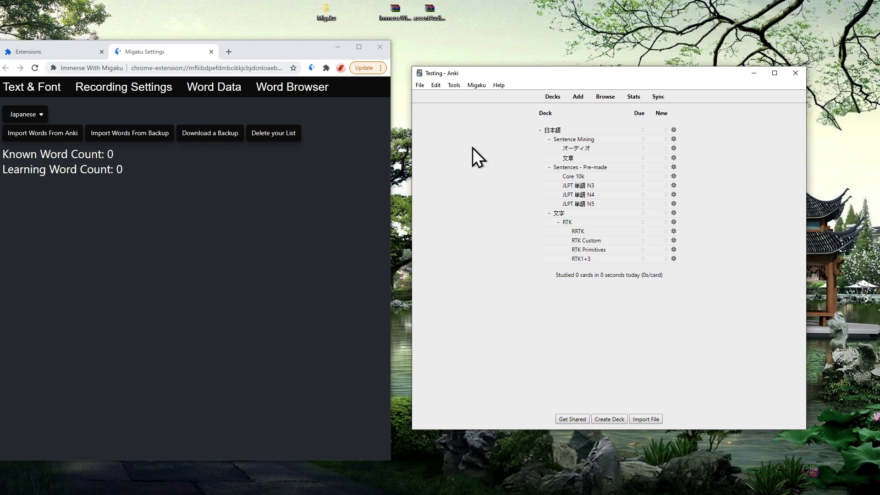
Step: Open Import Words From Anki and keep the Known Interval at 21
left_click(48, 139)
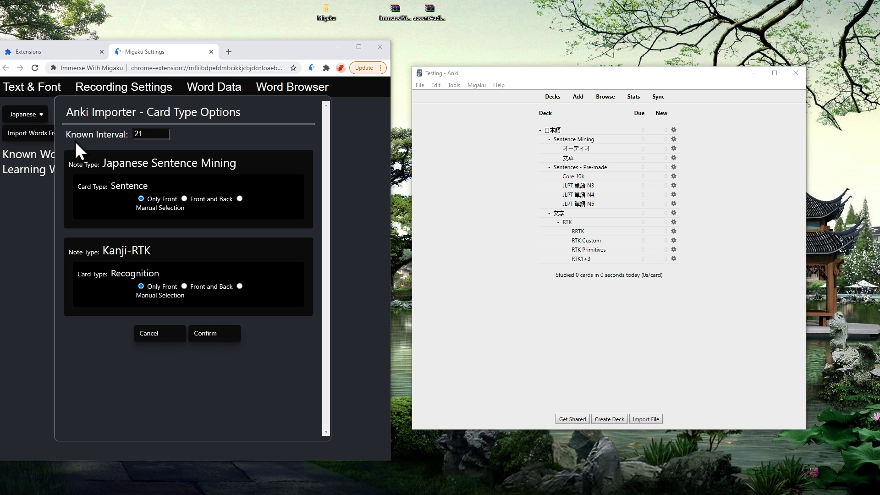
left_click(147, 133)
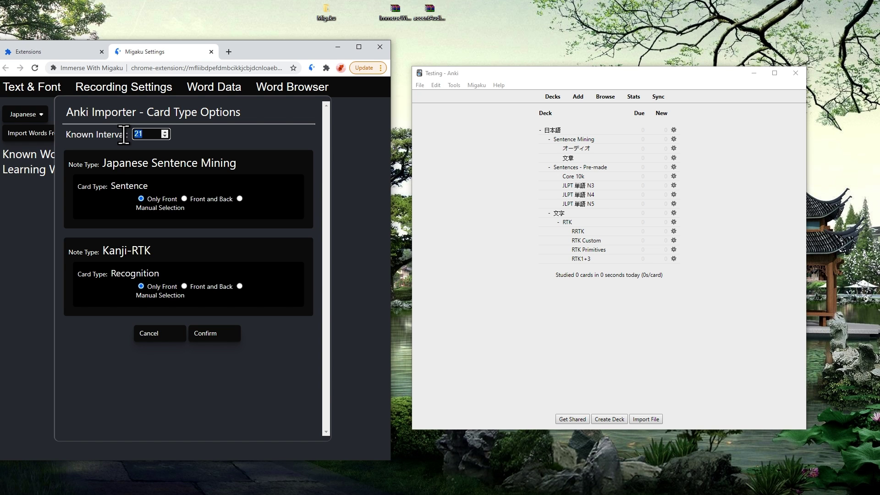
left_click(169, 144)
Step: Keep Sentence cards on Only Front and set Kanji-RTK Recognition to Manual Selection
left_click(239, 199)
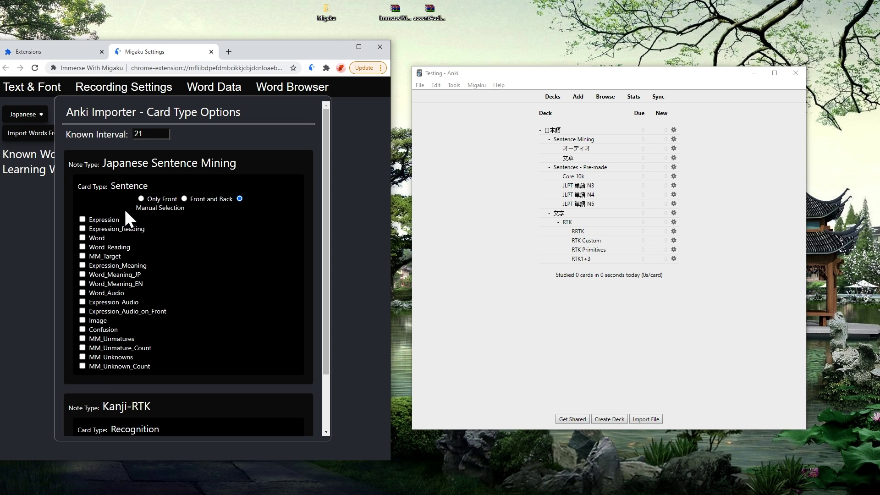
left_click(141, 199)
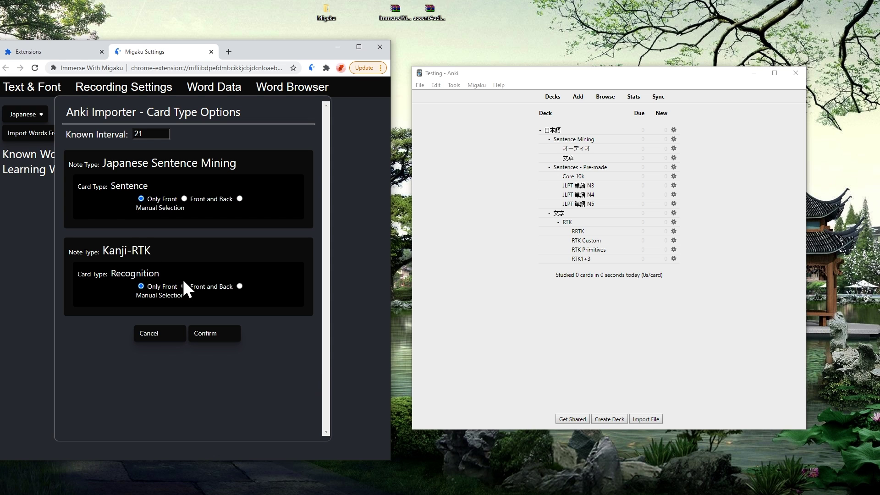
left_click(239, 286)
left_click_drag(101, 250, 167, 252)
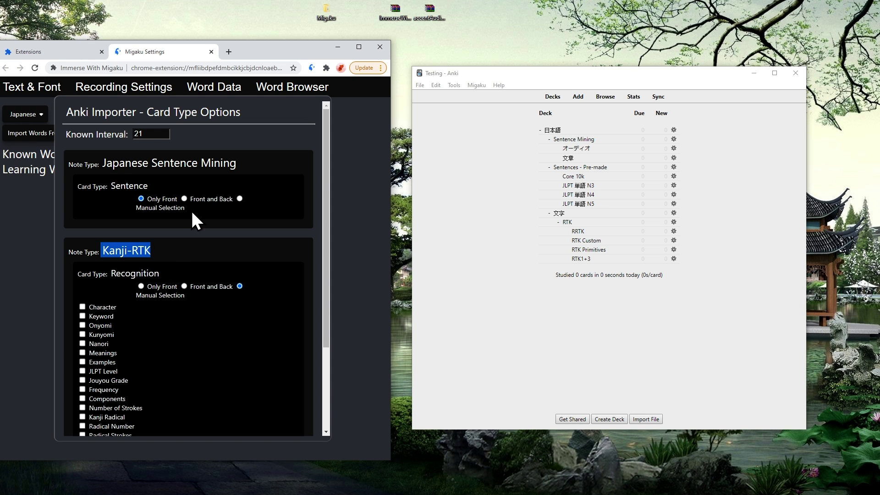
scroll(192, 216, "down", 3)
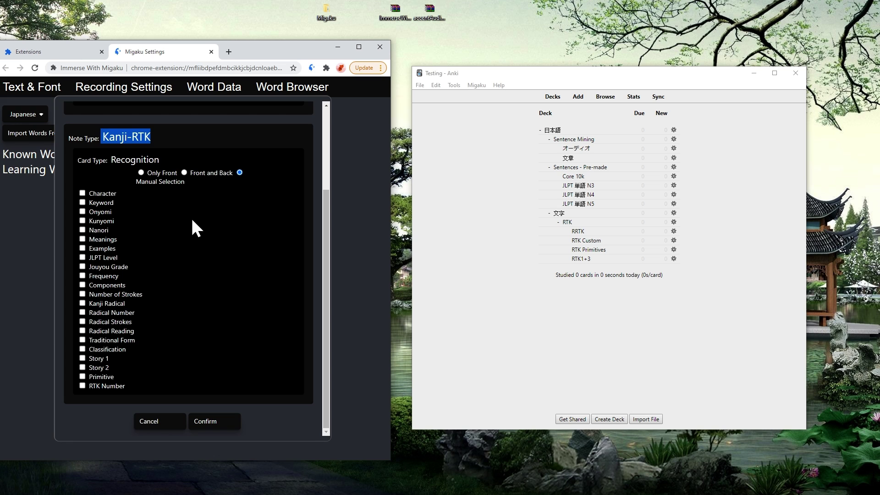
scroll(192, 221, "up", 3)
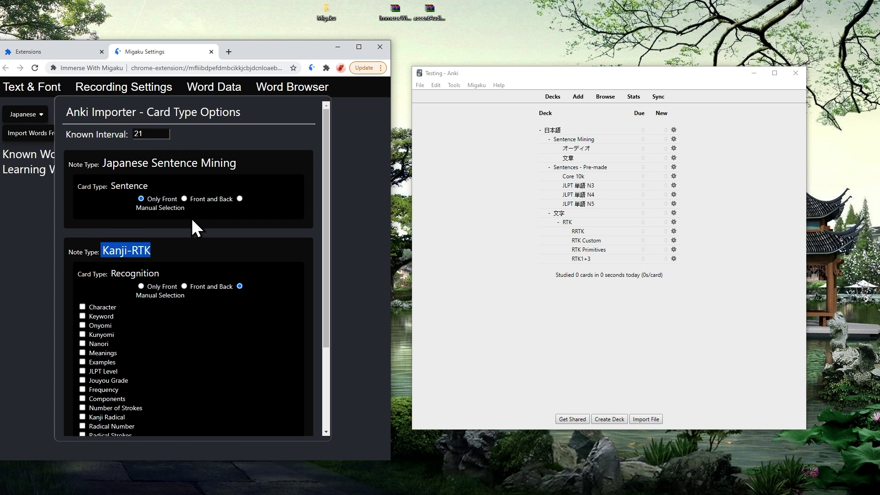
Step: Browse the whole Anki collection and add Card and Note columns to the table
left_click(605, 98)
left_click(508, 79)
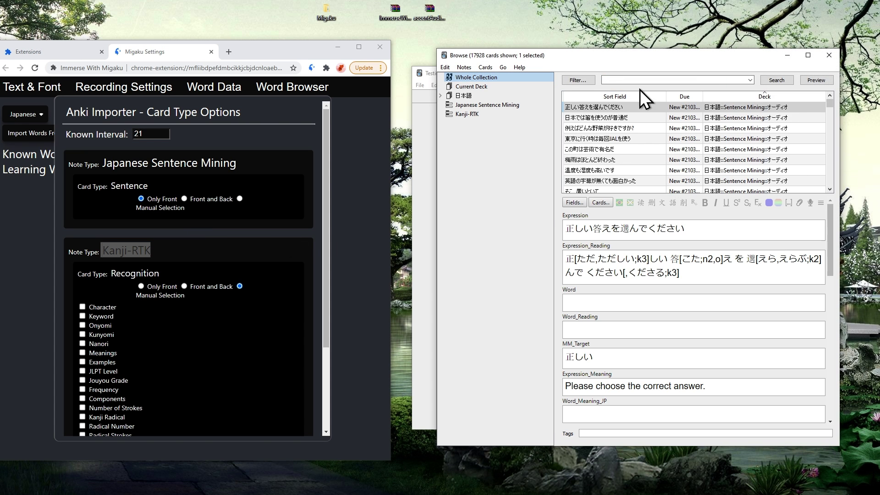
right_click(806, 97)
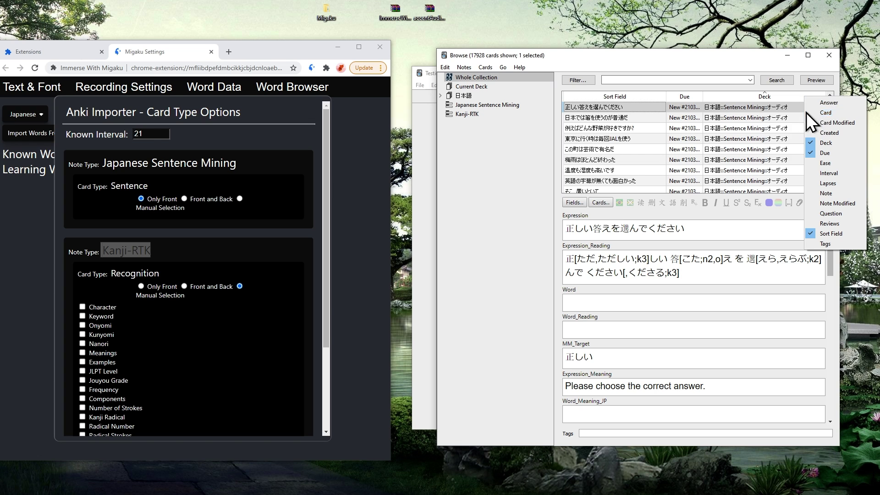
left_click(827, 113)
right_click(808, 100)
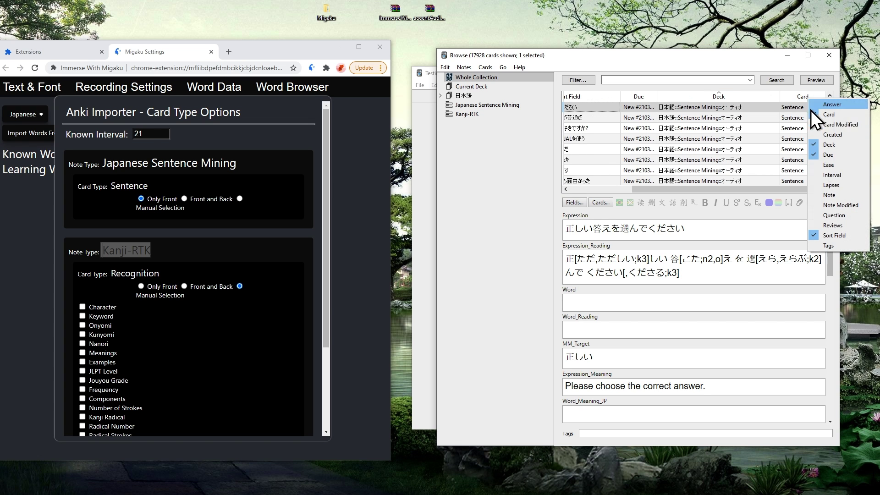
left_click(830, 195)
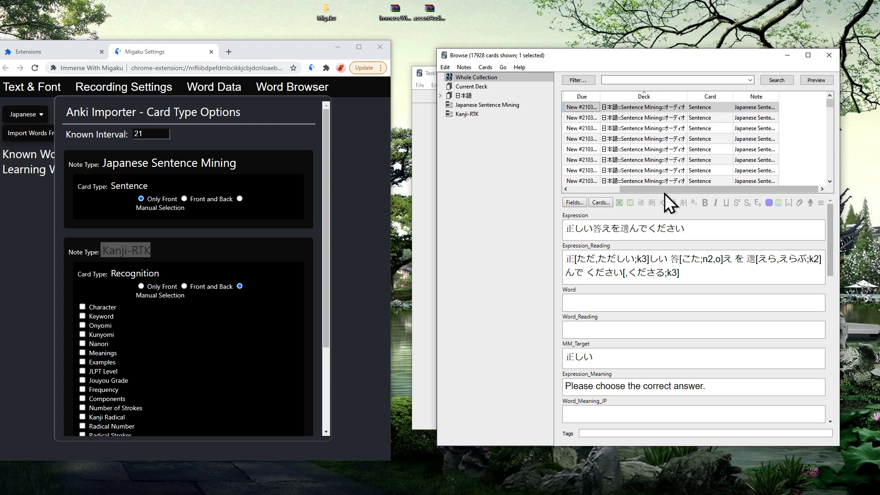
Step: Resize the columns and review the Sentence Mining and Kanji-RTK cards in the 17928-card list
left_click_drag(741, 189, 791, 188)
left_click_drag(757, 97, 706, 97)
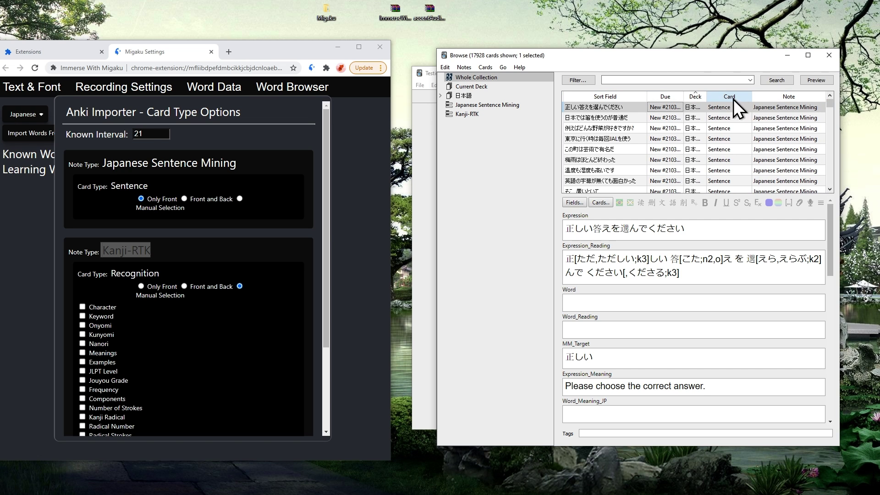
left_click(779, 128)
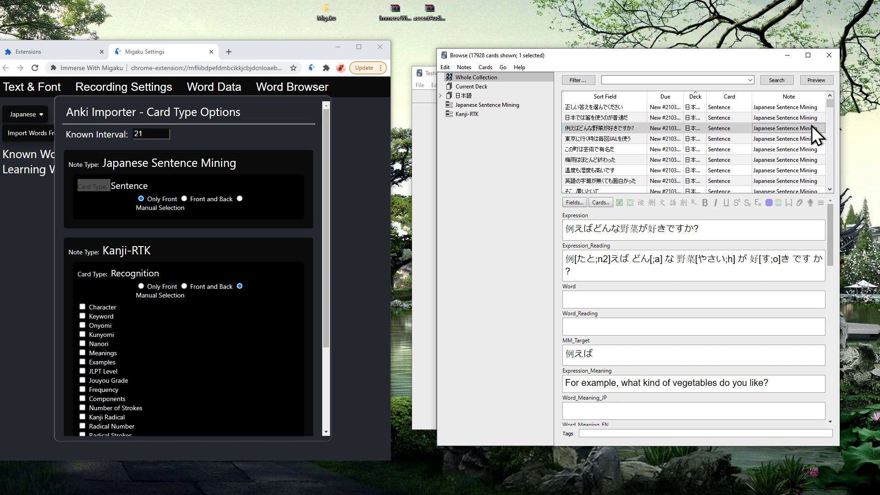
scroll(809, 130, "down", 3)
scroll(807, 133, "down", 5)
left_click_drag(829, 107, 832, 175)
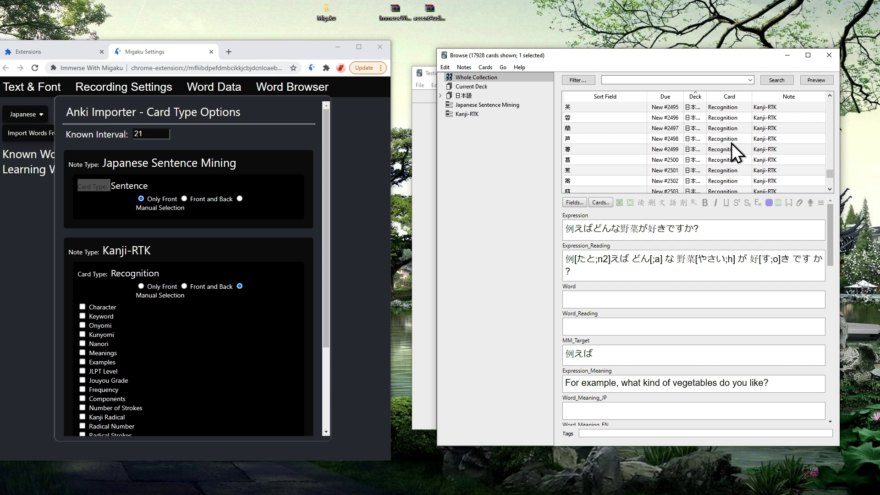
scroll(615, 233, "down", 10)
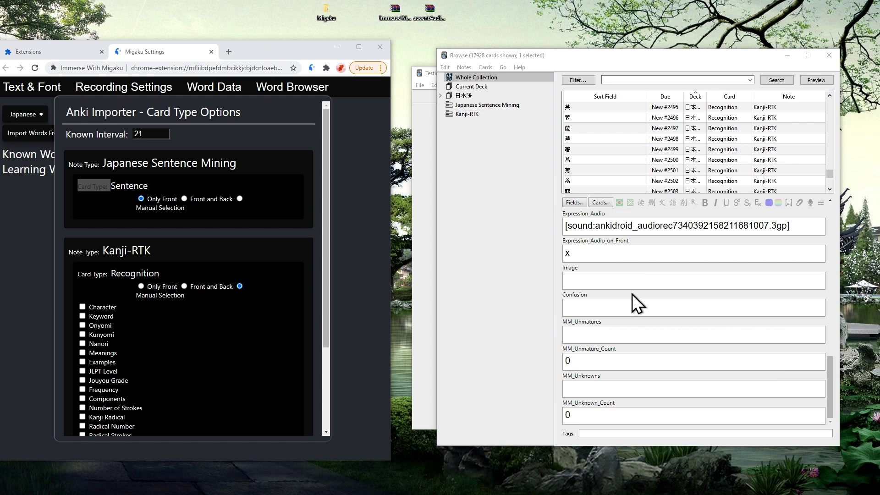
scroll(262, 254, "down", 3)
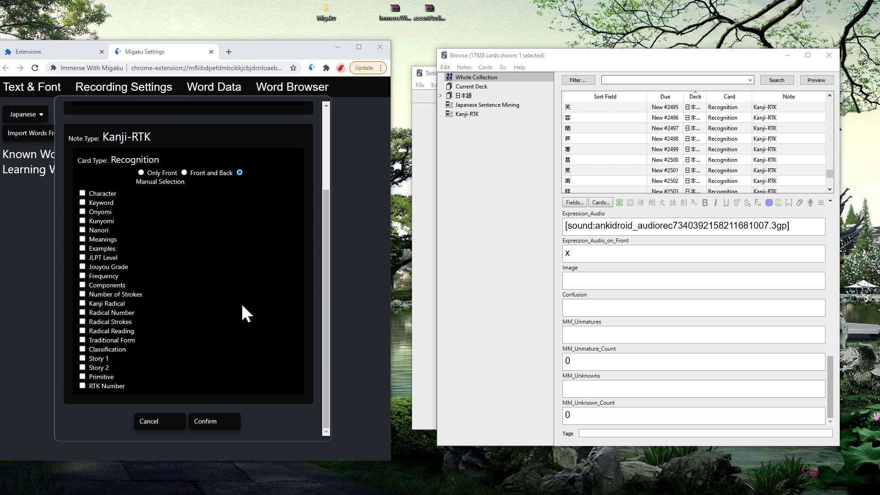
left_click(207, 421)
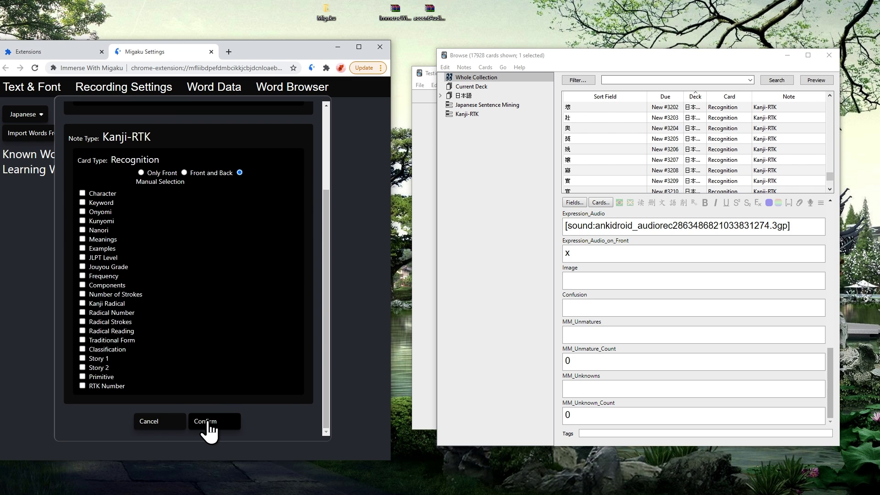
Step: Confirm the Anki import and highlight the resulting 9,319 known word count
left_click(207, 421)
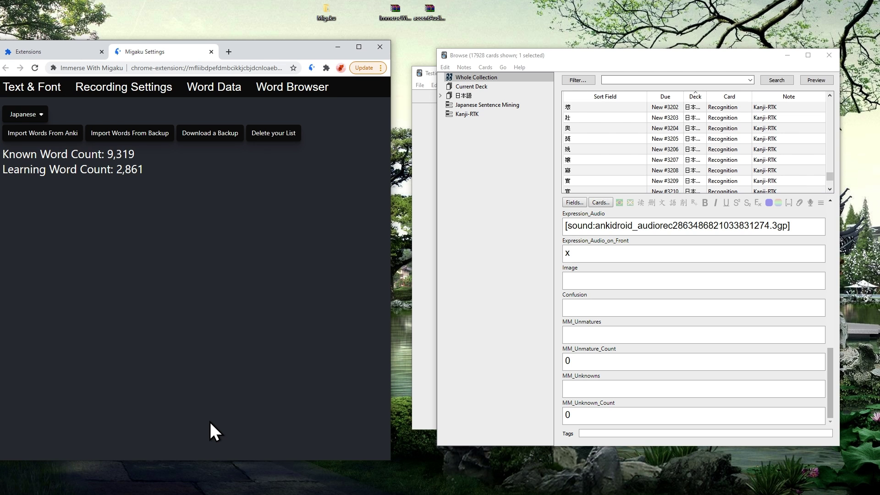
left_click_drag(106, 154, 144, 170)
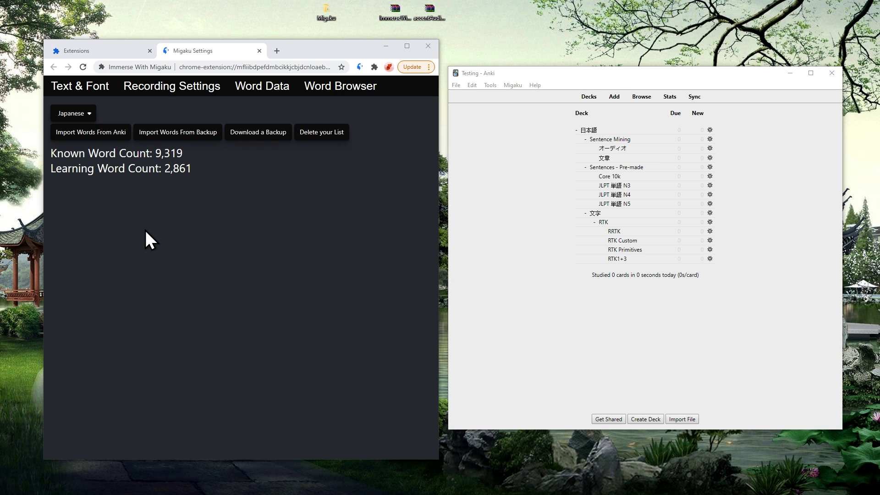
left_click(87, 133)
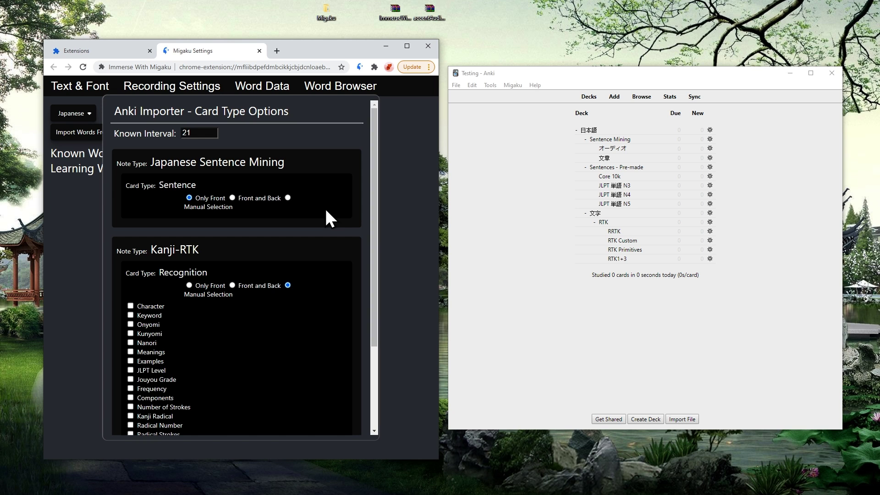
scroll(325, 207, "down", 3)
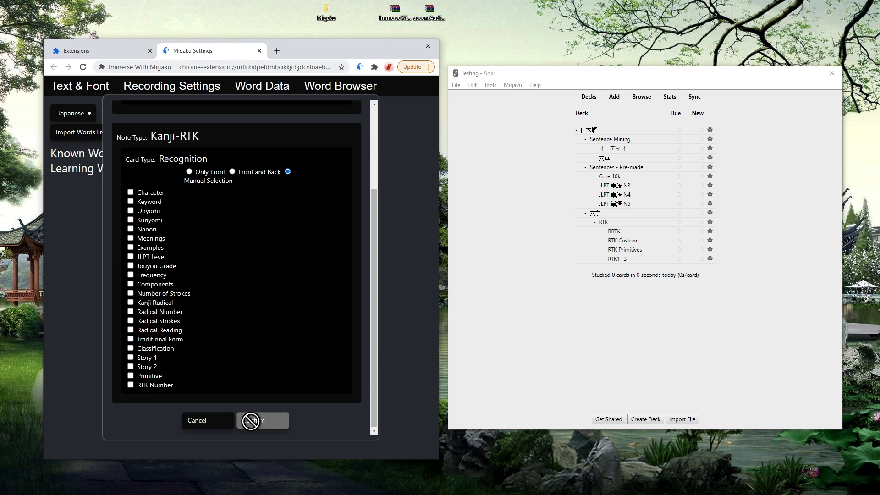
key("Escape")
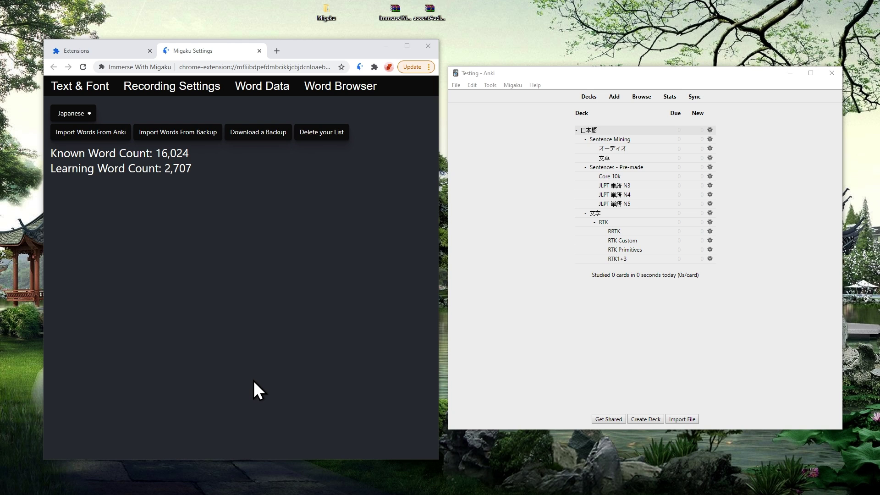
Step: Download a backup of the Migaku word list, then delete the entire list
left_click(250, 139)
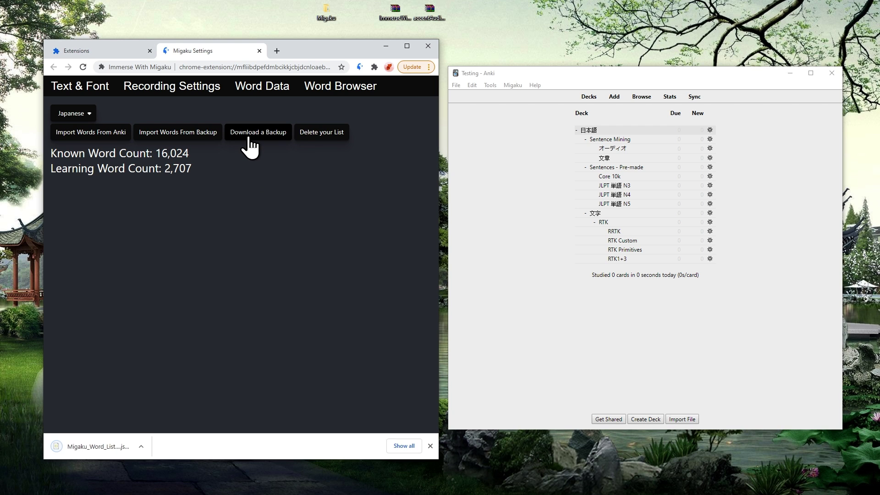
left_click(307, 137)
left_click(286, 127)
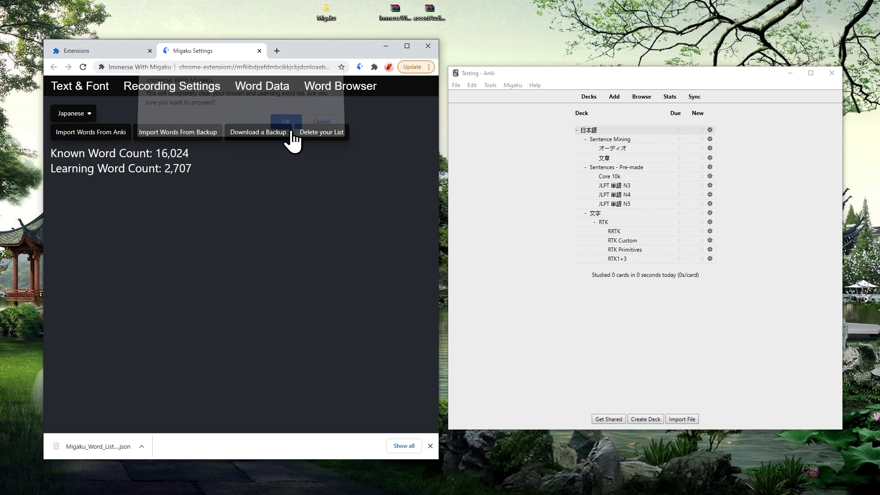
Step: Restore the word list from the downloaded JSON backup and view it in the Word Browser
left_click(176, 133)
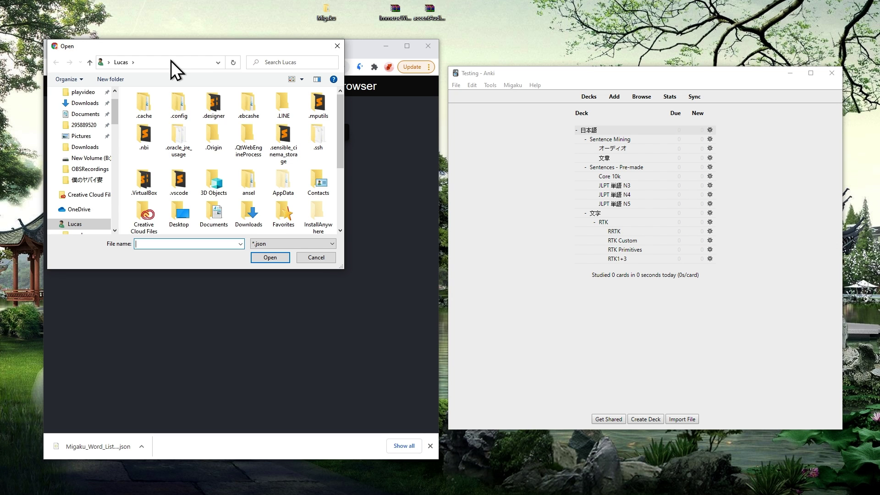
left_click(201, 119)
double_click(202, 119)
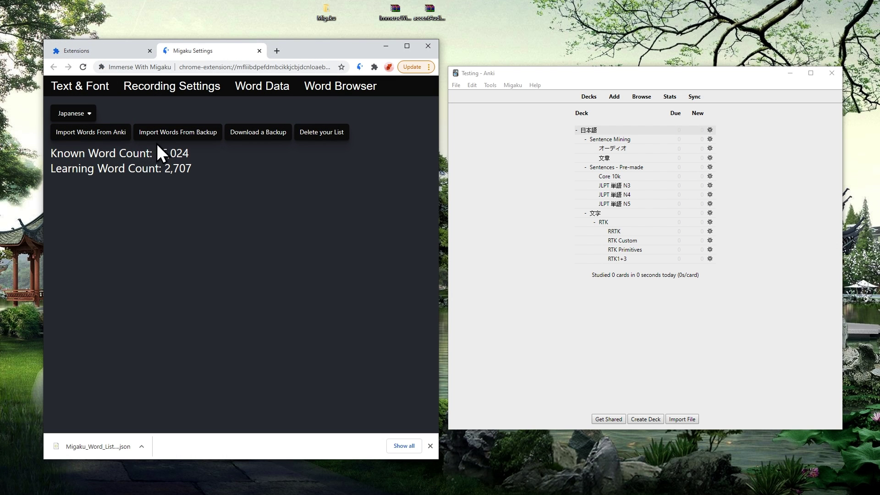
left_click(321, 88)
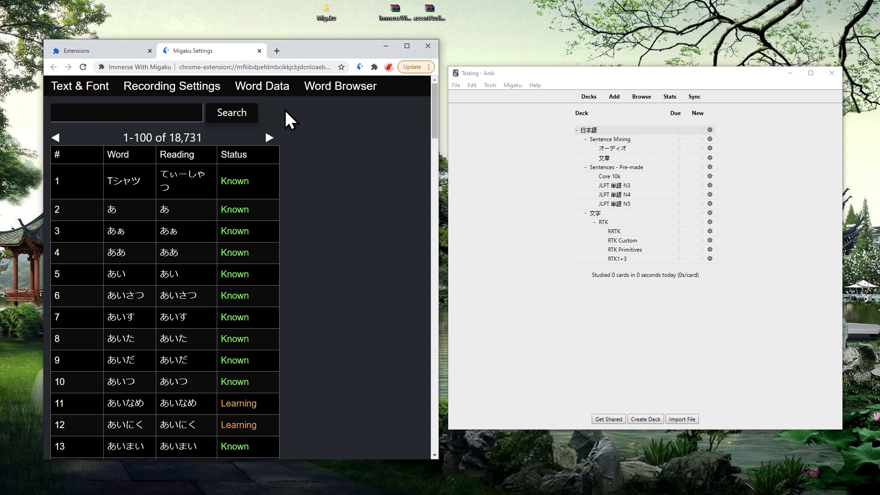
Step: Search the word list for 日本, then bring up the Migaku extension menu on Netflix
left_click(151, 112)
type("日本")
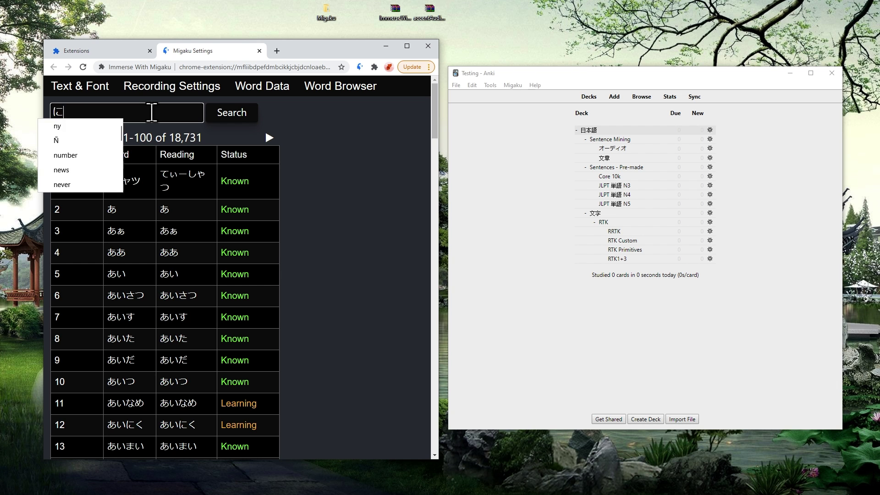
left_click(223, 117)
scroll(212, 157, "down", 10)
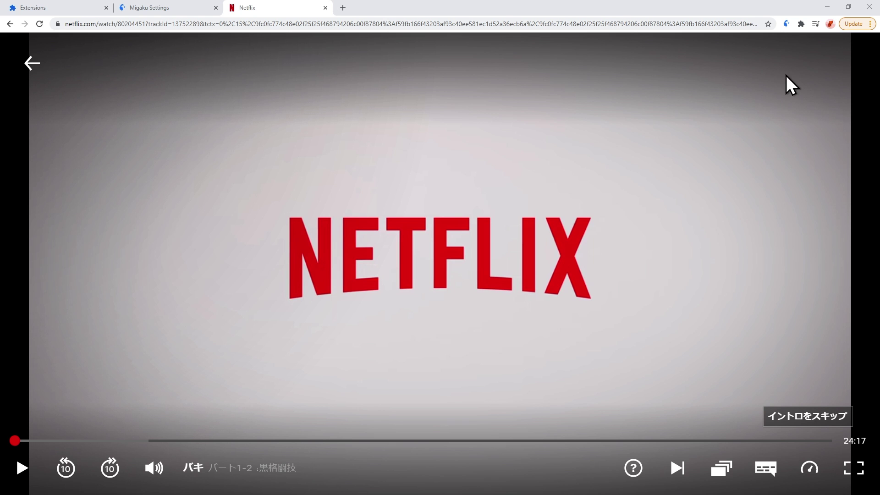
left_click(787, 24)
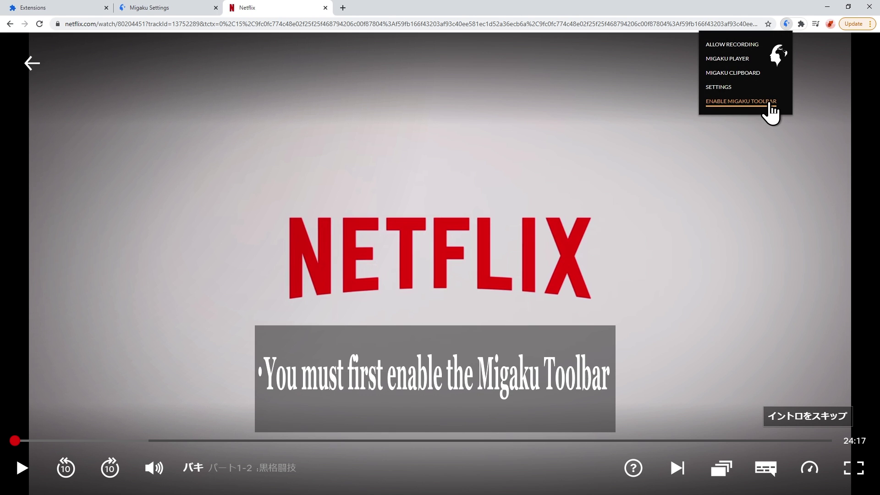
Step: Enable the Migaku toolbar and show Japanese subtitles with English as secondary subtitles
left_click(731, 101)
key("F5")
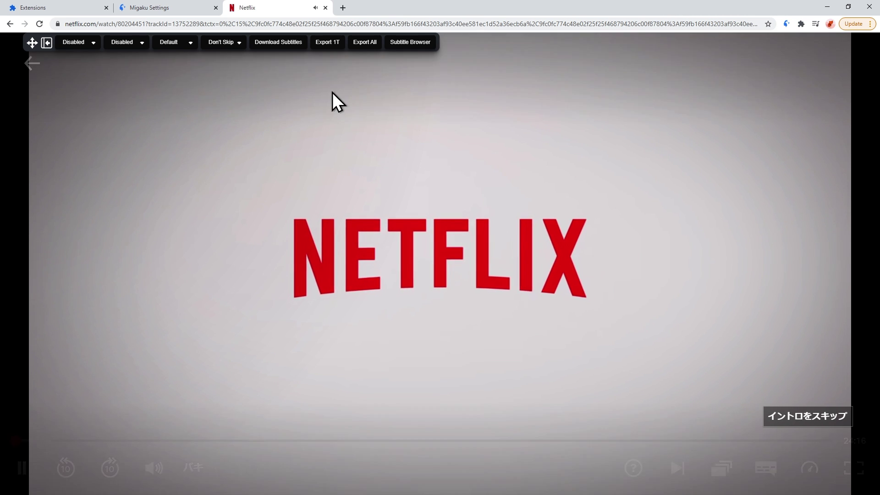
left_click(183, 239)
left_click(76, 42)
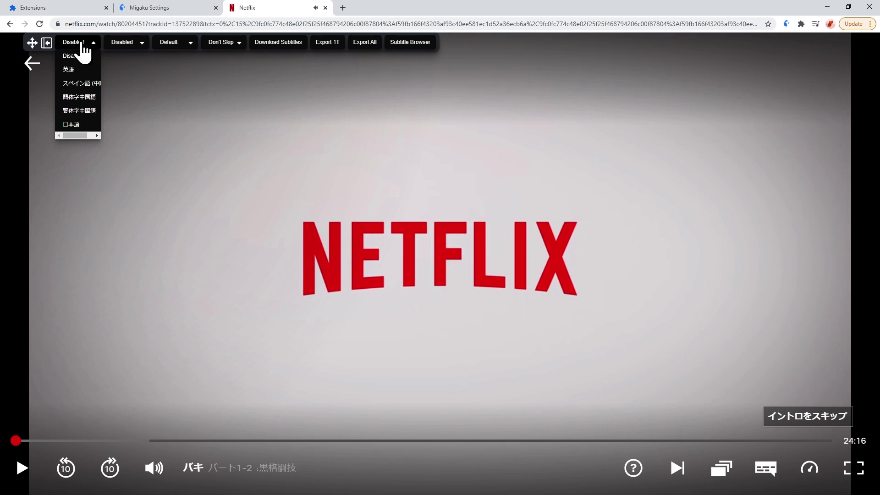
left_click(72, 124)
left_click(120, 44)
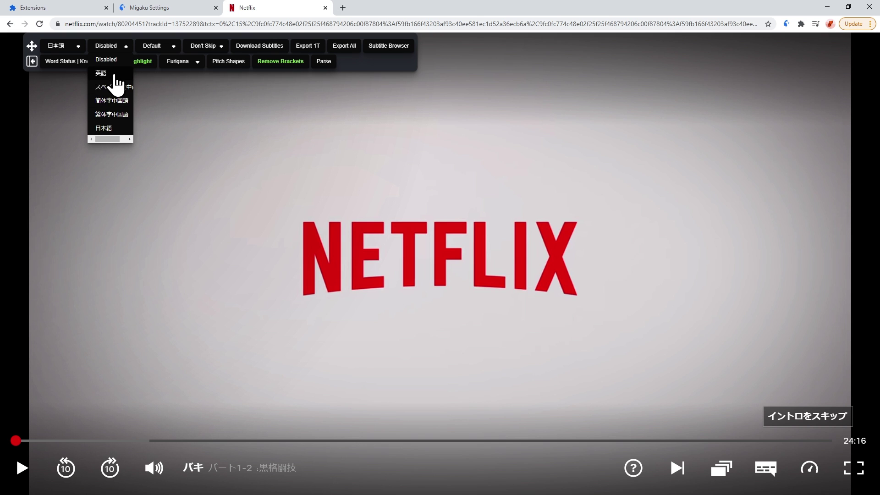
left_click(114, 74)
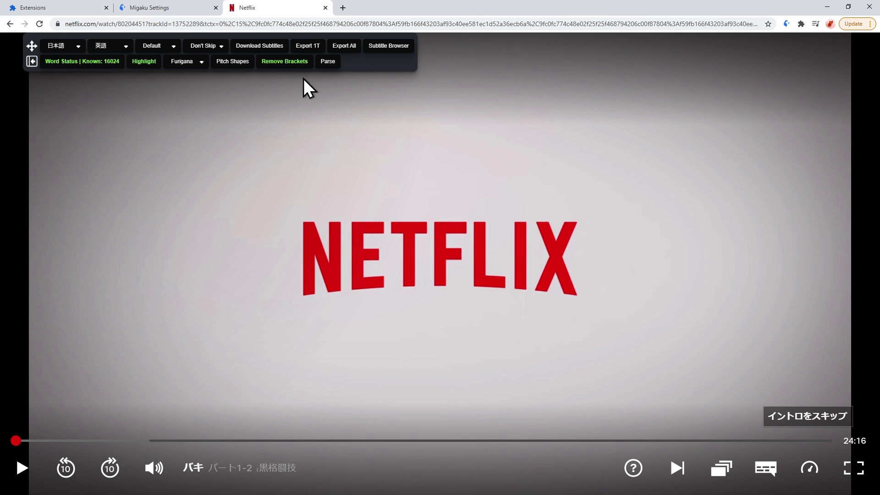
Step: Parse the subtitles for colouring and jump to the 02:48 line from the Subtitle Browser
left_click(329, 63)
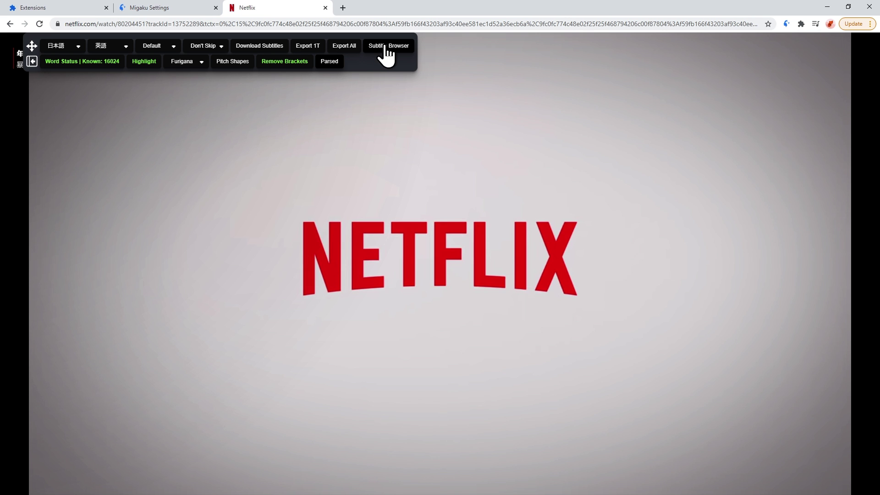
left_click(386, 50)
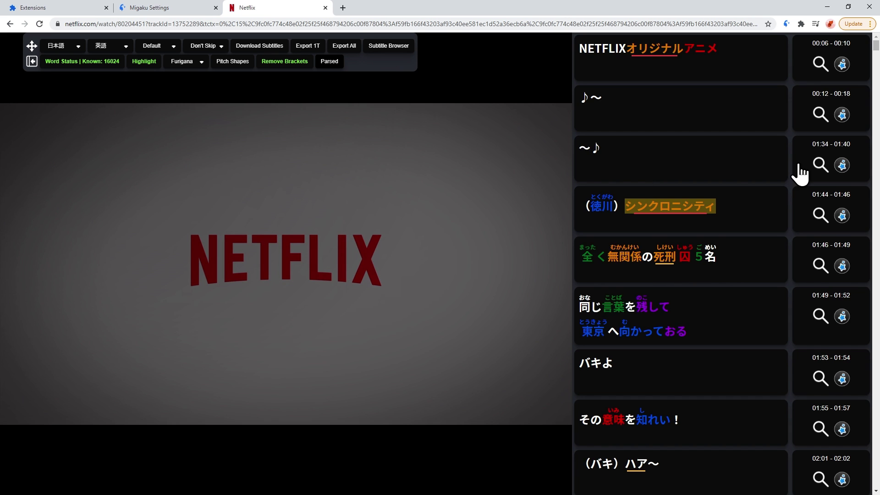
scroll(799, 172, "down", 15)
scroll(797, 181, "down", 6)
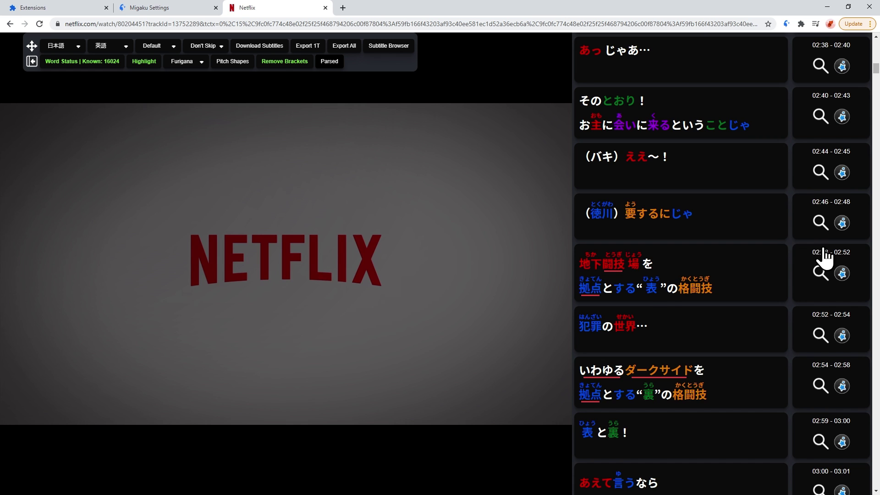
left_click(820, 259)
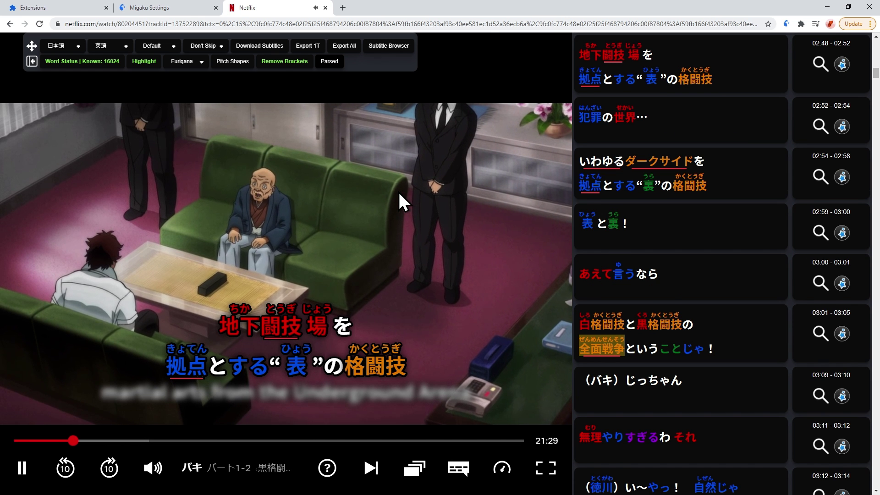
mouse_move(605, 169)
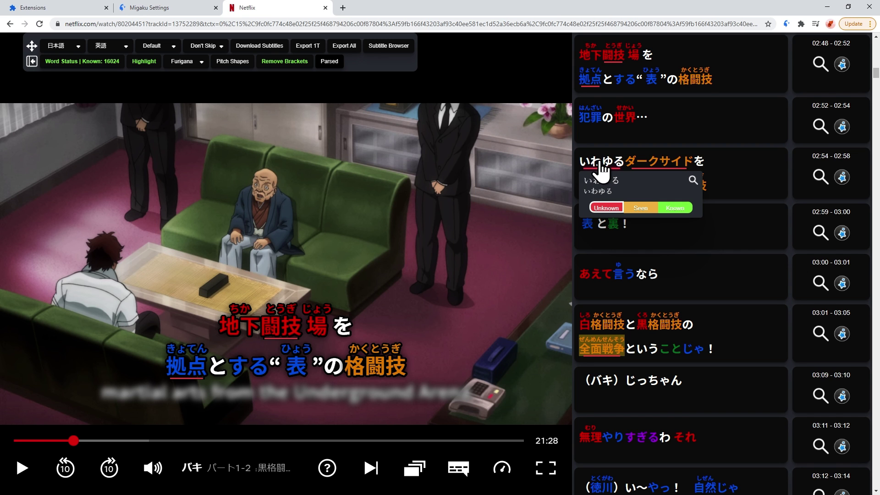
scroll(707, 262, "down", 1)
scroll(706, 262, "down", 4)
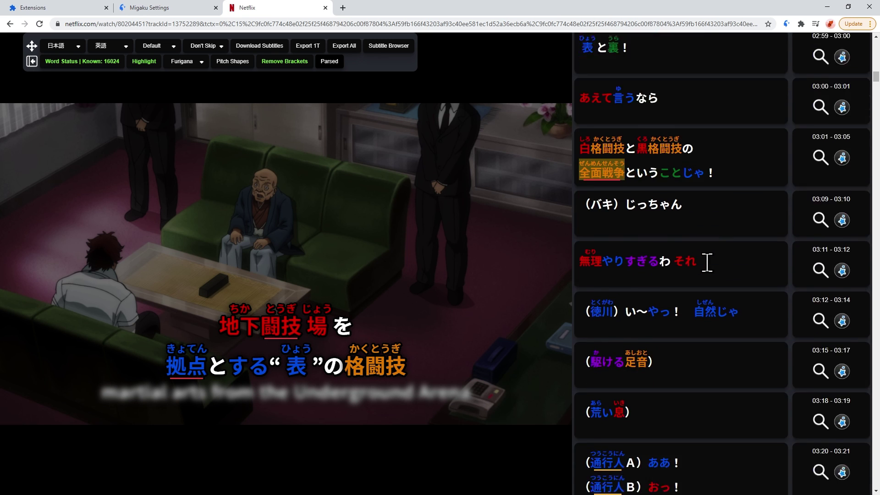
mouse_move(605, 364)
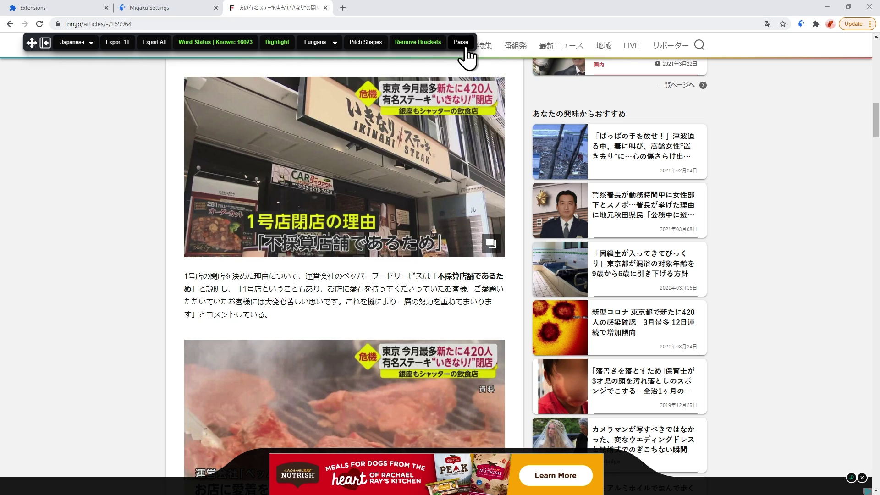
Step: Parse the FNN article for furigana and word colouring, and mark 心苦しい as Seen
left_click(461, 43)
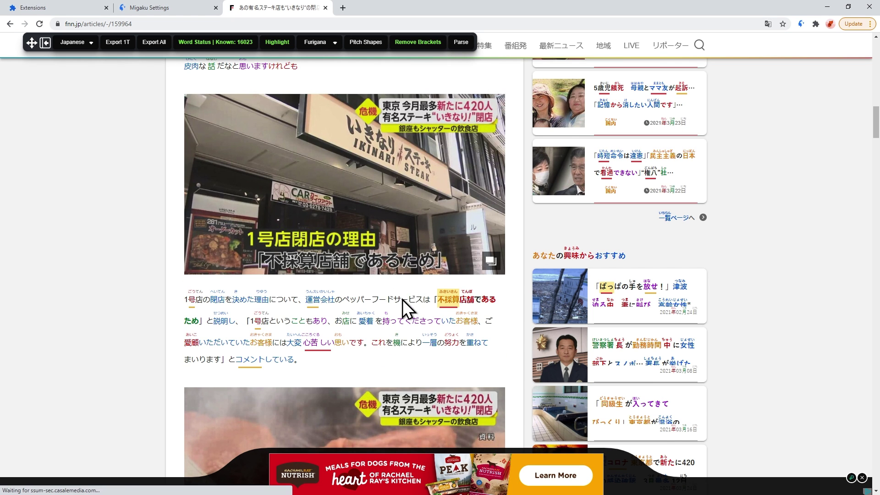
mouse_move(316, 351)
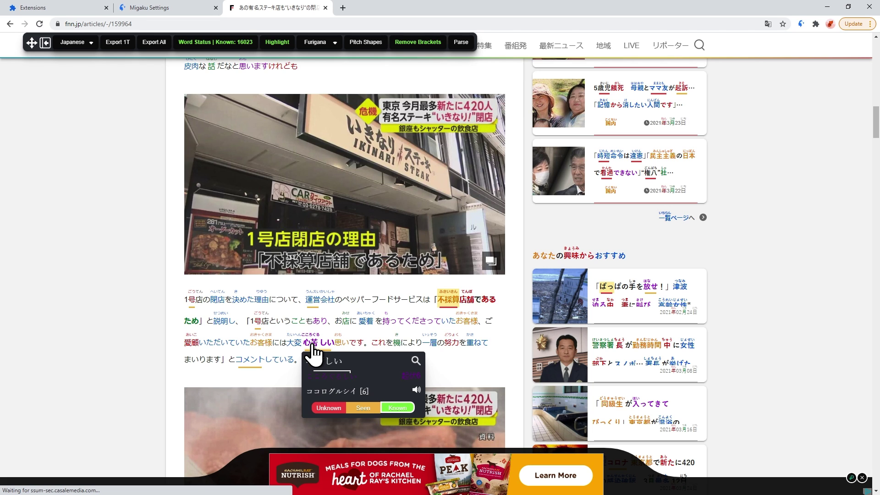
key("2")
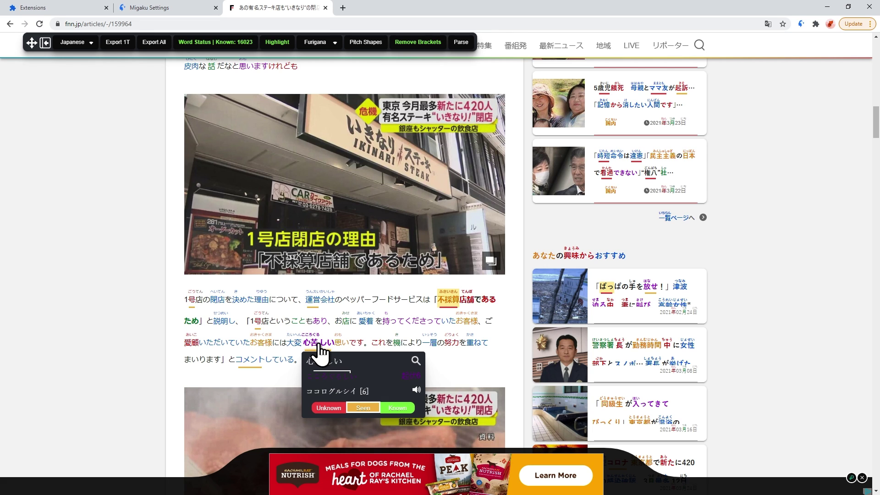
mouse_move(258, 352)
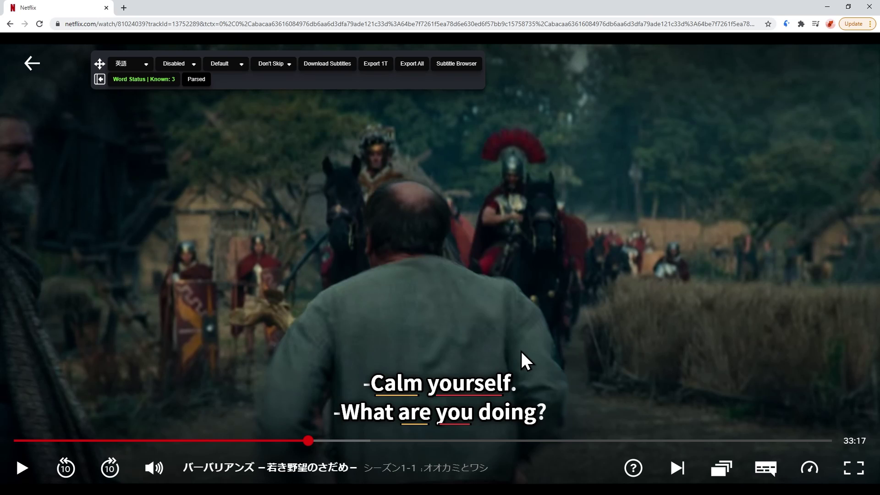
mouse_move(497, 387)
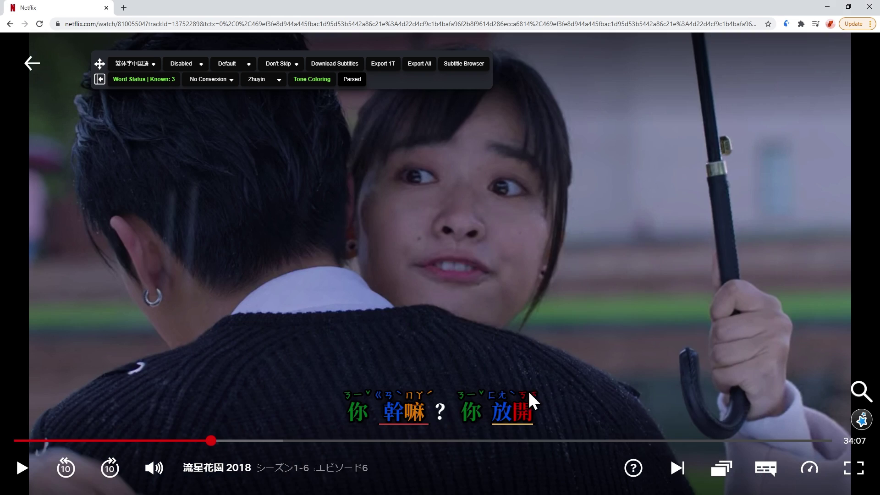
mouse_move(559, 392)
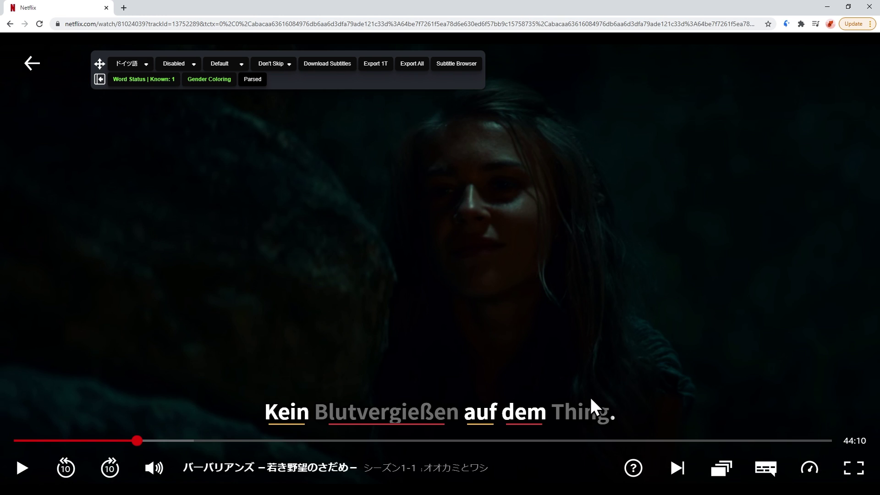
mouse_move(383, 415)
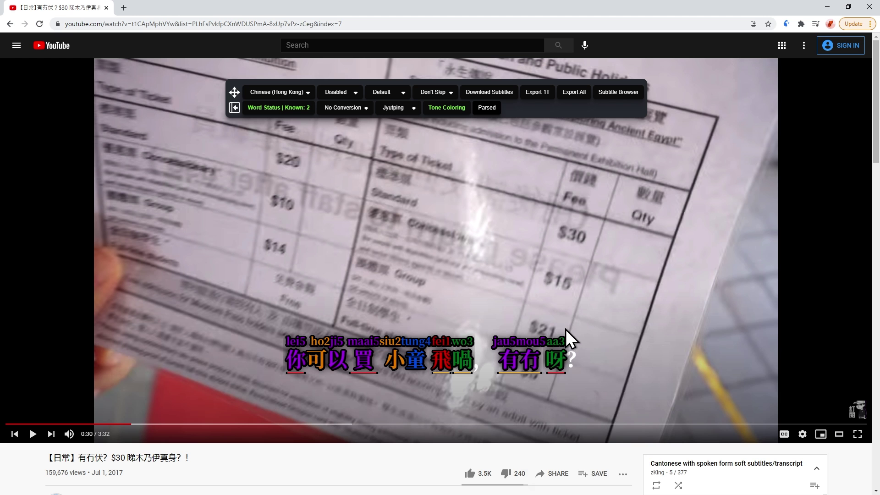
mouse_move(560, 363)
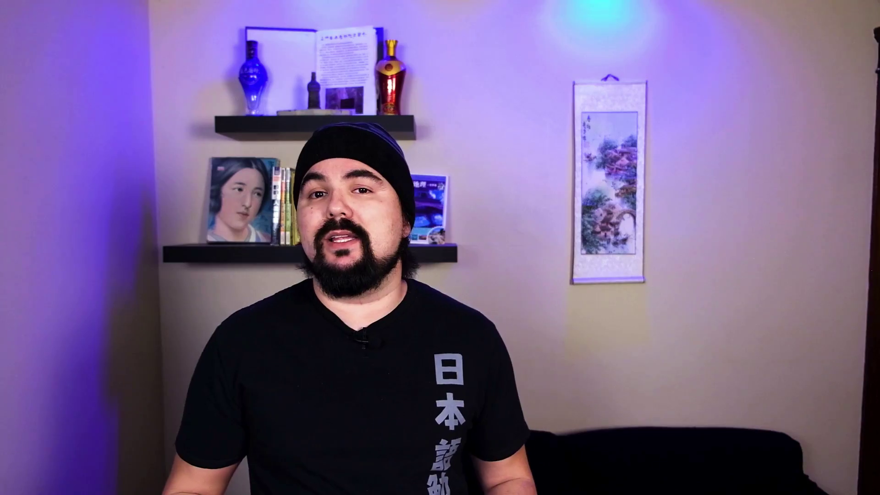